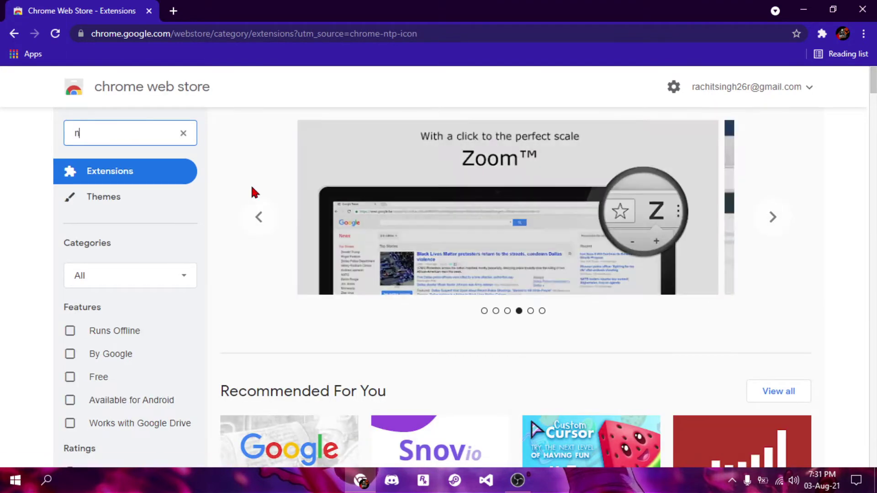
Step: Search the Chrome Web Store for "nightTab" and add the nightTab extension to Chrome
{"action": "type", "text": "nightTab"}
{"action": "key", "text": "Return"}
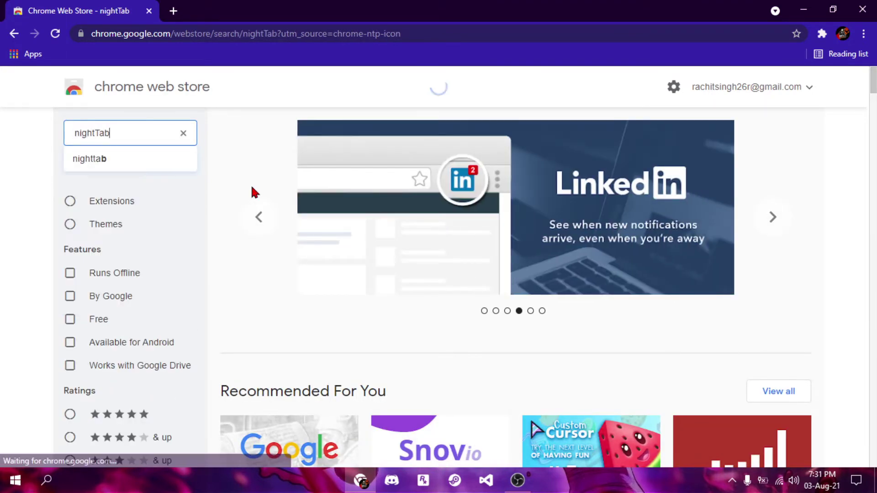
{"action": "left_click", "coordinate": [405, 215]}
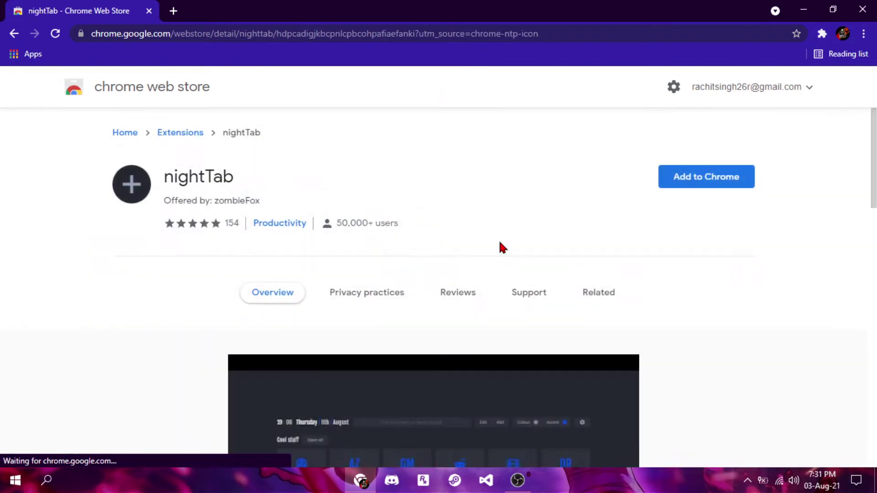
{"action": "left_click", "coordinate": [711, 187]}
{"action": "left_click", "coordinate": [473, 141]}
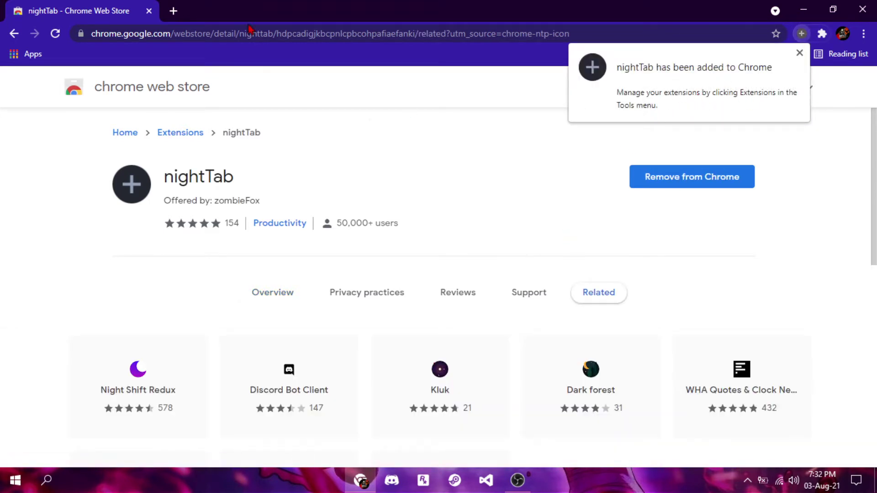
Step: Open a new tab, keep nightTab as the new tab page, and look over its bookmark groups
{"action": "left_click", "coordinate": [173, 10]}
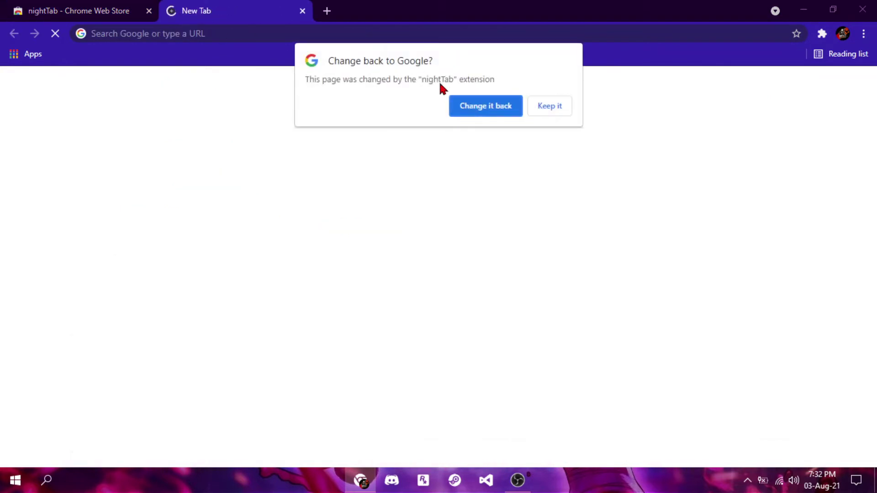
{"action": "left_click", "coordinate": [554, 106]}
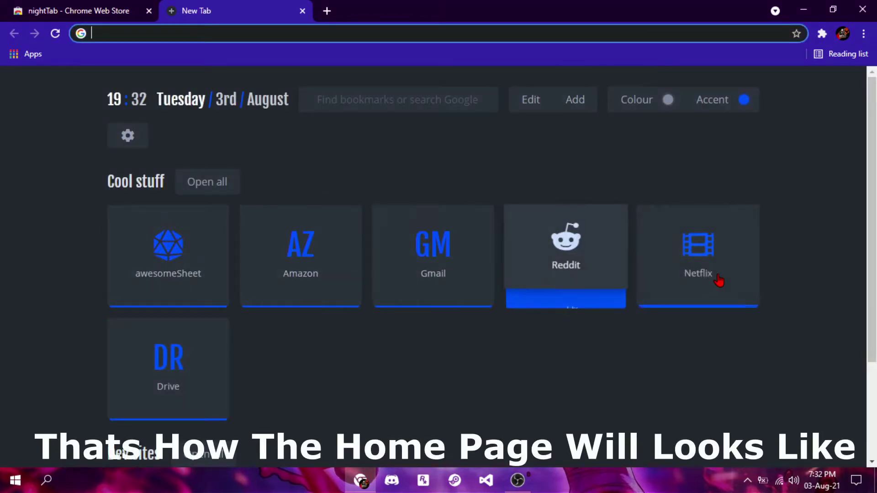
{"action": "scroll", "coordinate": [187, 402], "scroll_direction": "down", "scroll_amount": 3}
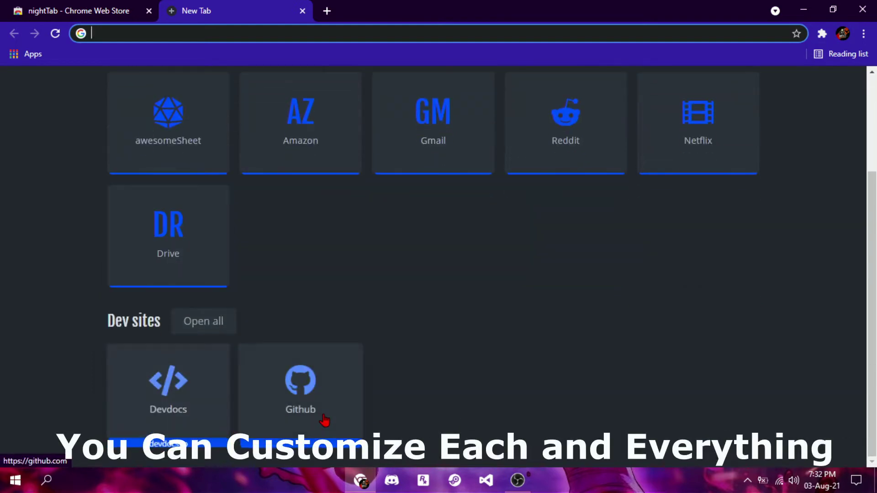
{"action": "scroll", "coordinate": [137, 228], "scroll_direction": "up", "scroll_amount": 3}
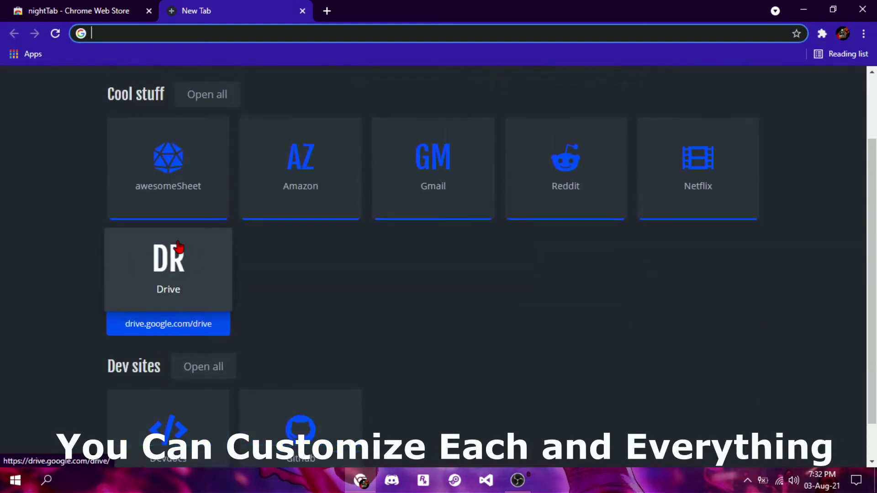
Step: Change the nightTab page's theme colour to blue and its accent colour to red
{"action": "left_click", "coordinate": [668, 97]}
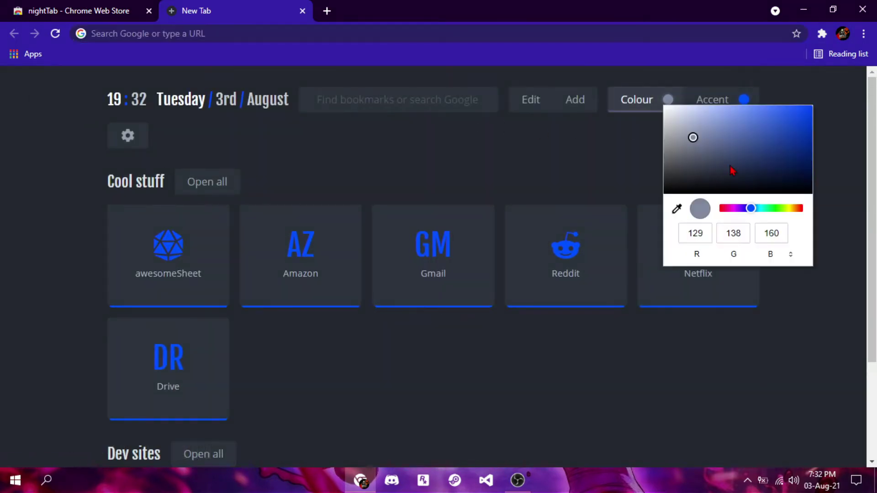
{"action": "left_click", "coordinate": [713, 100]}
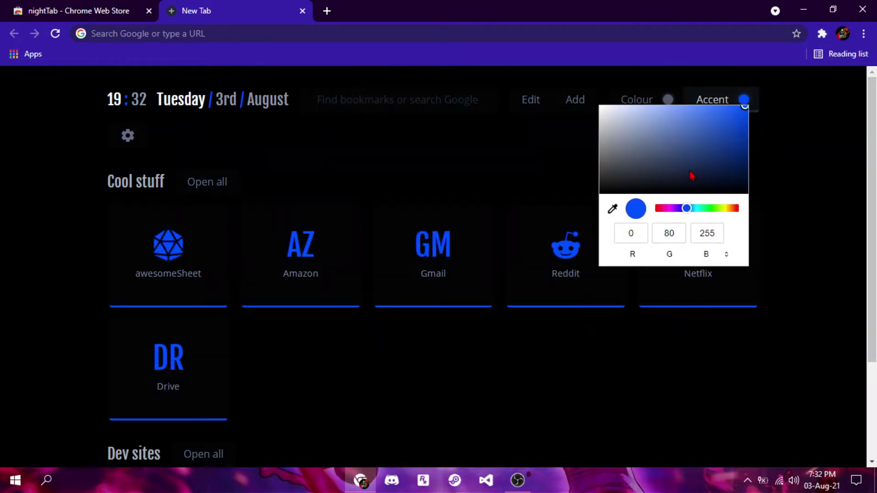
{"action": "left_click", "coordinate": [668, 99]}
{"action": "left_click", "coordinate": [562, 145]}
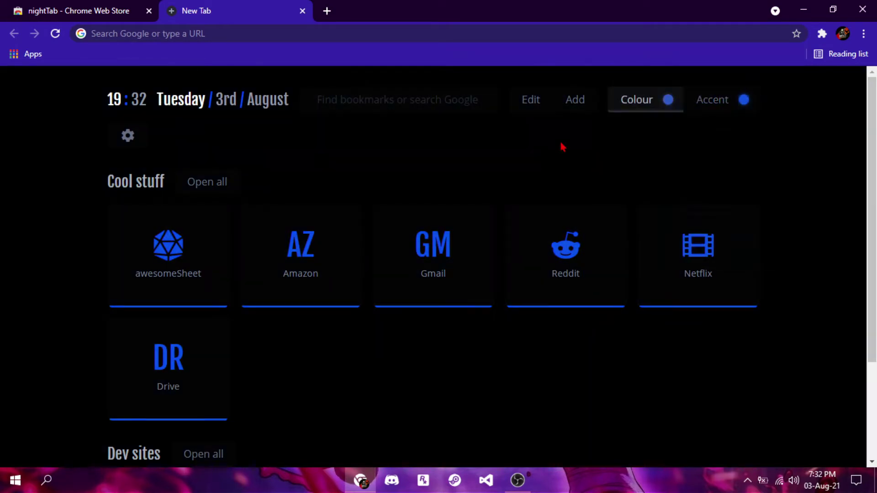
{"action": "left_click", "coordinate": [755, 119]}
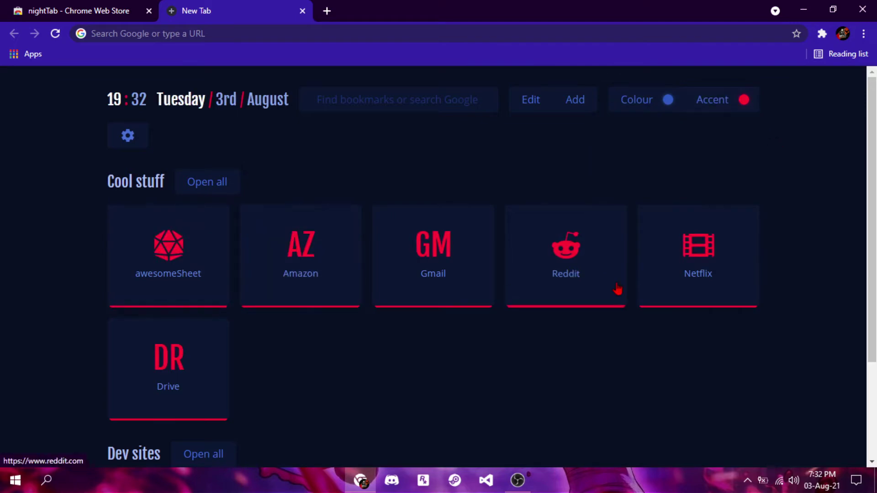
Step: Turn on bookmark editing and inspect the remove and edit options of the Amazon bookmark without changing it
{"action": "left_click", "coordinate": [530, 100]}
{"action": "scroll", "coordinate": [319, 206], "scroll_direction": "down", "scroll_amount": 1}
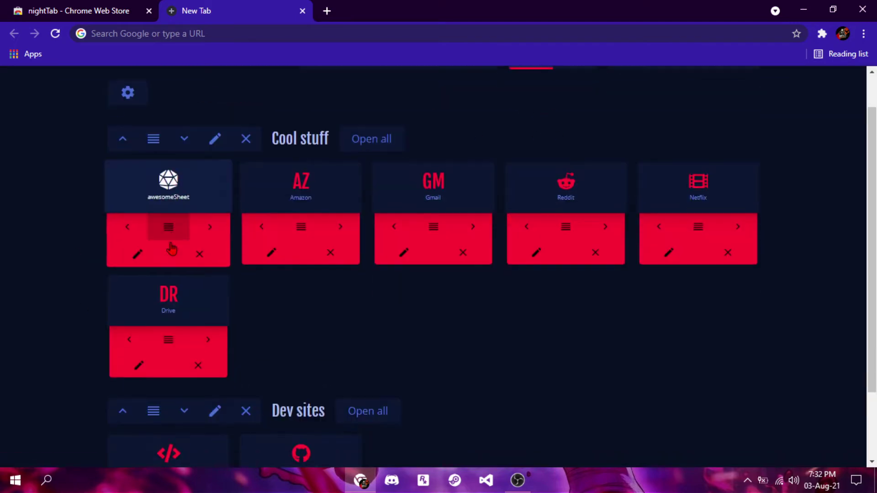
{"action": "left_click", "coordinate": [332, 254]}
{"action": "left_click", "coordinate": [354, 327]}
{"action": "left_click", "coordinate": [269, 254]}
{"action": "left_click", "coordinate": [297, 437]}
{"action": "scroll", "coordinate": [302, 420], "scroll_direction": "down", "scroll_amount": 2}
{"action": "scroll", "coordinate": [129, 137], "scroll_direction": "up", "scroll_amount": 3}
Step: Open the nightTab settings and reduce the layout's overall size and area width
{"action": "left_click", "coordinate": [128, 135]}
{"action": "mouse_move", "coordinate": [575, 179]}
{"action": "left_mouse_down"}
{"action": "mouse_move", "coordinate": [554, 178]}
{"action": "mouse_move", "coordinate": [582, 178]}
{"action": "mouse_move", "coordinate": [569, 179]}
{"action": "left_mouse_up"}
{"action": "left_click_drag", "start_coordinate": [671, 358], "coordinate": [602, 361]}
Step: Go through the Header settings and try right and centre horizontal alignment for the bookmarks
{"action": "left_click", "coordinate": [304, 270]}
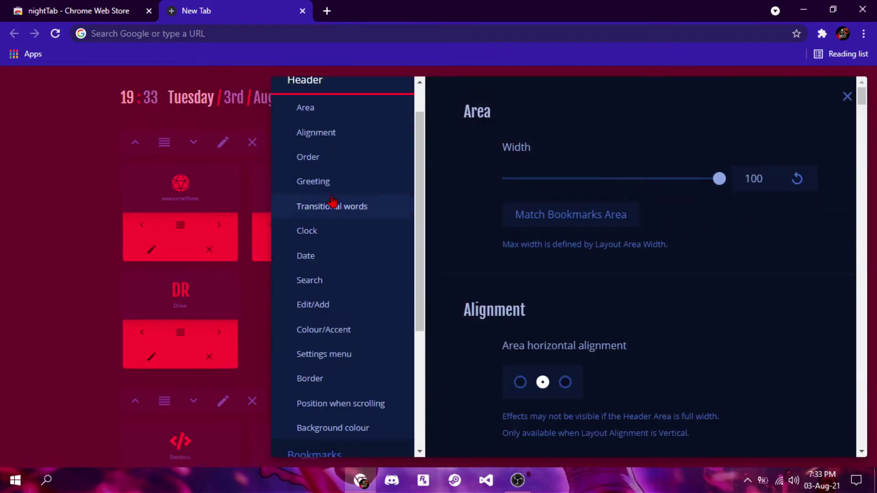
{"action": "left_click", "coordinate": [313, 454]}
{"action": "scroll", "coordinate": [568, 170], "scroll_direction": "down", "scroll_amount": 5}
{"action": "left_click", "coordinate": [566, 169]}
{"action": "left_click", "coordinate": [543, 169]}
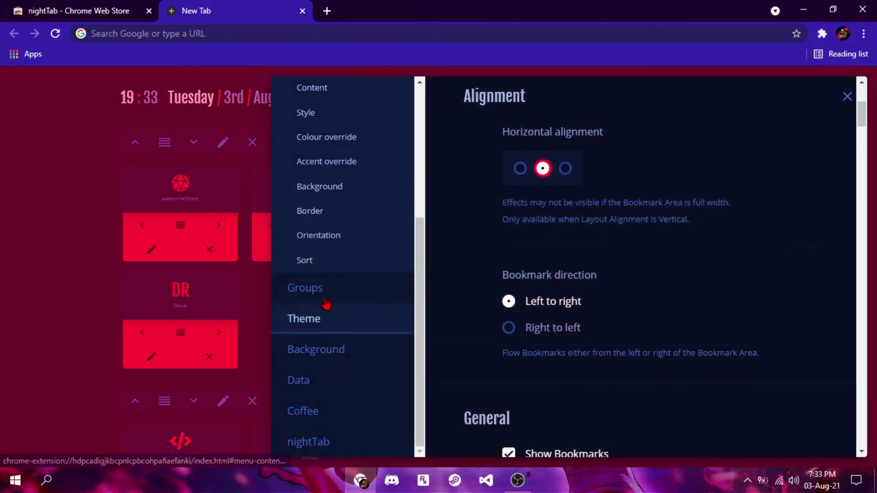
Step: Try several theme presets, including nightTab (default), Black and White, and apply Midnight
{"action": "left_click", "coordinate": [335, 319]}
{"action": "left_click", "coordinate": [721, 174]}
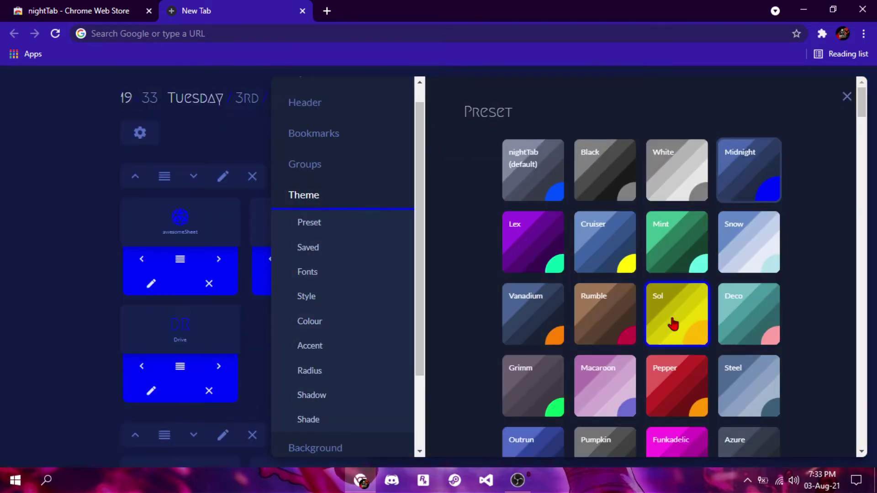
{"action": "left_click", "coordinate": [671, 323]}
{"action": "left_click", "coordinate": [679, 349]}
{"action": "scroll", "coordinate": [685, 358], "scroll_direction": "down", "scroll_amount": 2}
{"action": "scroll", "coordinate": [692, 365], "scroll_direction": "down", "scroll_amount": 3}
{"action": "scroll", "coordinate": [653, 325], "scroll_direction": "up", "scroll_amount": 8}
{"action": "left_click", "coordinate": [533, 170]}
{"action": "left_click", "coordinate": [605, 170]}
{"action": "left_click", "coordinate": [677, 170]}
{"action": "left_click", "coordinate": [746, 177]}
Step: Look at the Background settings and open the Data settings containing the restore option
{"action": "scroll", "coordinate": [313, 227], "scroll_direction": "down", "scroll_amount": 3}
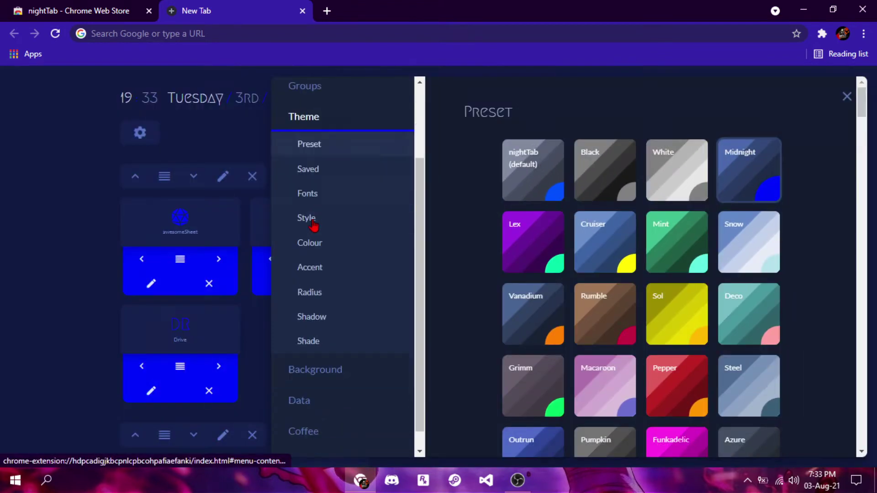
{"action": "left_click", "coordinate": [315, 347]}
{"action": "left_click", "coordinate": [514, 147]}
{"action": "left_click", "coordinate": [306, 327]}
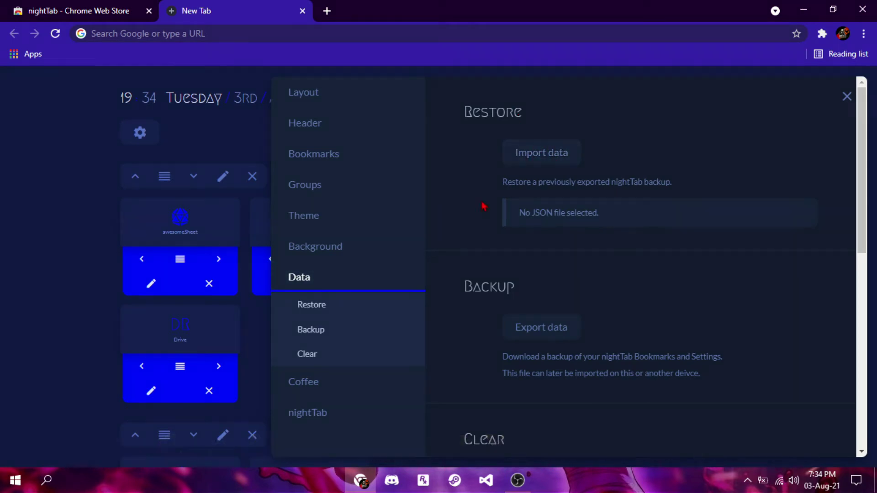
Step: Extract the nightTab - Chrome Themes zip on the desktop and place the extracted folder beside it
{"action": "left_click", "coordinate": [804, 9]}
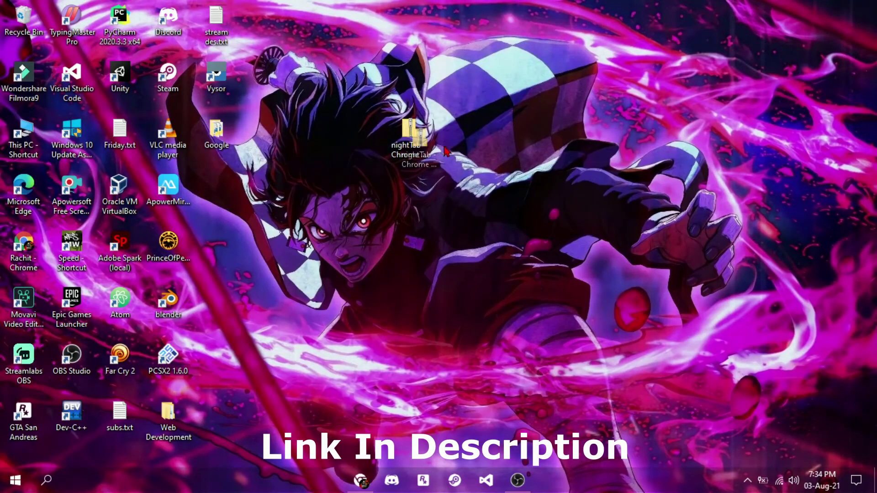
{"action": "right_click", "coordinate": [417, 146]}
{"action": "left_click", "coordinate": [478, 240]}
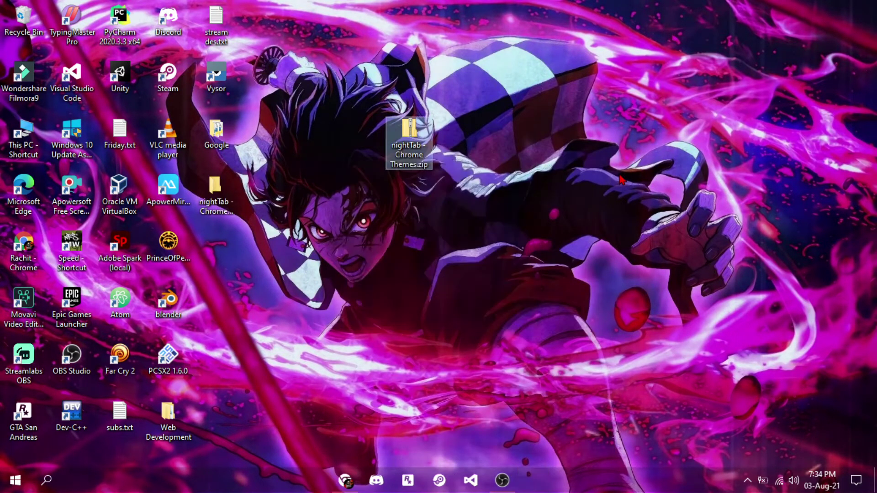
{"action": "left_click_drag", "start_coordinate": [231, 221], "coordinate": [472, 221]}
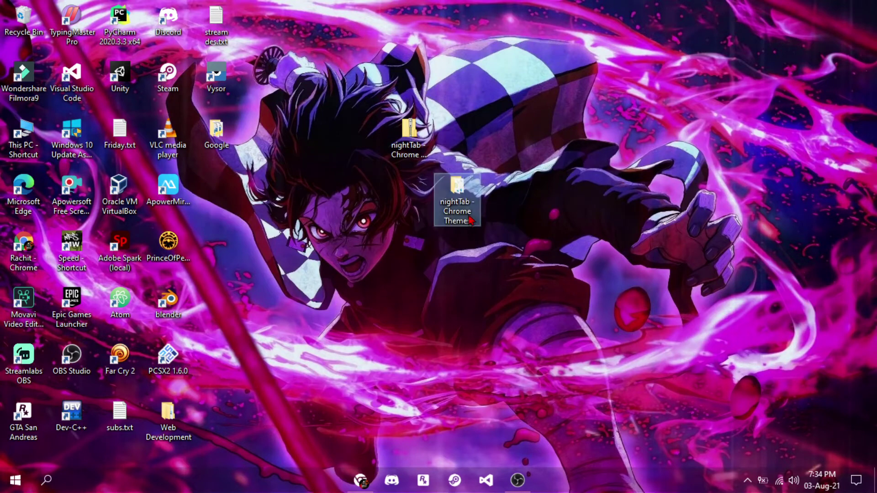
Step: Browse the extracted nightTab - Chrome Themes folder and open Theme1.jpg from Themes Screenshots
{"action": "key", "text": "Return"}
{"action": "double_click", "coordinate": [251, 107]}
{"action": "key", "text": "BackSpace"}
{"action": "double_click", "coordinate": [242, 118]}
{"action": "double_click", "coordinate": [256, 119]}
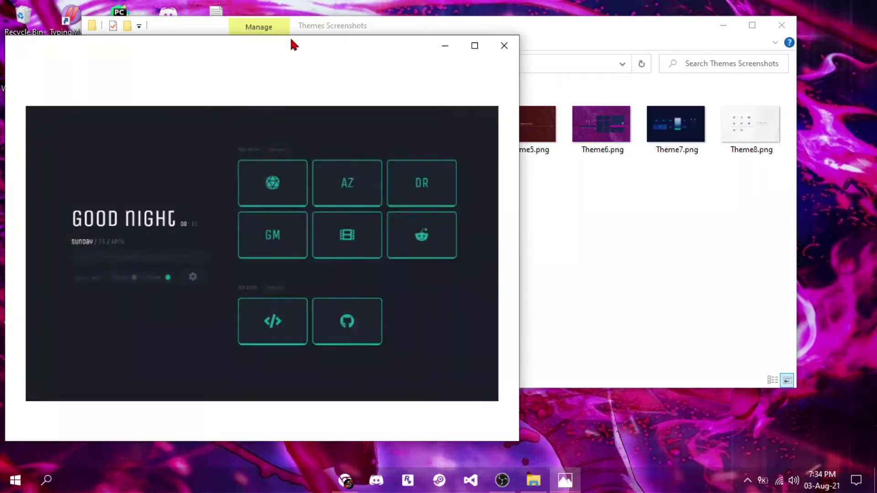
{"action": "left_click_drag", "start_coordinate": [289, 39], "coordinate": [355, 33]}
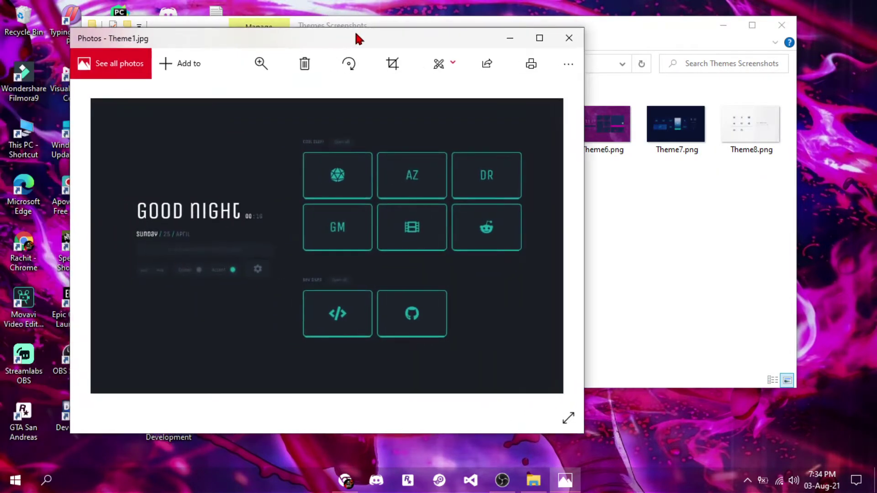
Step: Page through the theme screenshots up to Theme10.png to compare the designs
{"action": "left_click", "coordinate": [553, 249]}
{"action": "left_click", "coordinate": [554, 249]}
{"action": "left_click", "coordinate": [553, 249]}
{"action": "left_click", "coordinate": [554, 250]}
{"action": "left_click", "coordinate": [555, 249]}
{"action": "left_click", "coordinate": [554, 250]}
{"action": "left_click", "coordinate": [555, 250]}
{"action": "left_click", "coordinate": [555, 250]}
{"action": "left_click", "coordinate": [554, 250]}
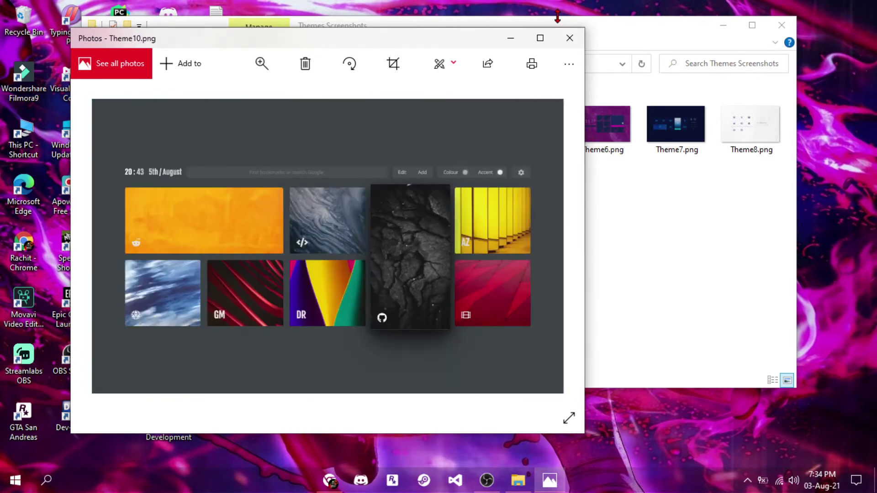
Step: Close the image preview, check the theme files in the parent folder, close it and switch back to Chrome
{"action": "left_click", "coordinate": [569, 38]}
{"action": "key", "text": "ctrl+shift+6"}
{"action": "key", "text": "alt+Left"}
{"action": "left_click_drag", "start_coordinate": [271, 261], "coordinate": [251, 133]}
{"action": "left_click", "coordinate": [311, 271]}
{"action": "left_click", "coordinate": [782, 25]}
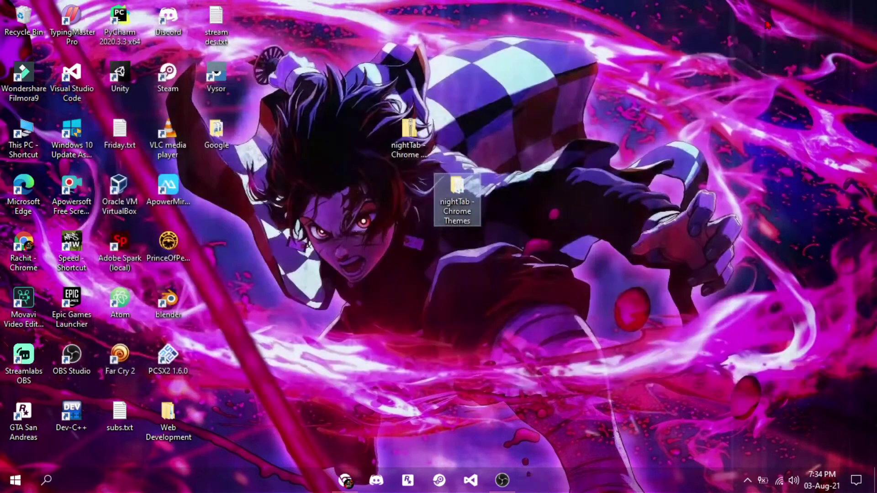
{"action": "left_click", "coordinate": [364, 480]}
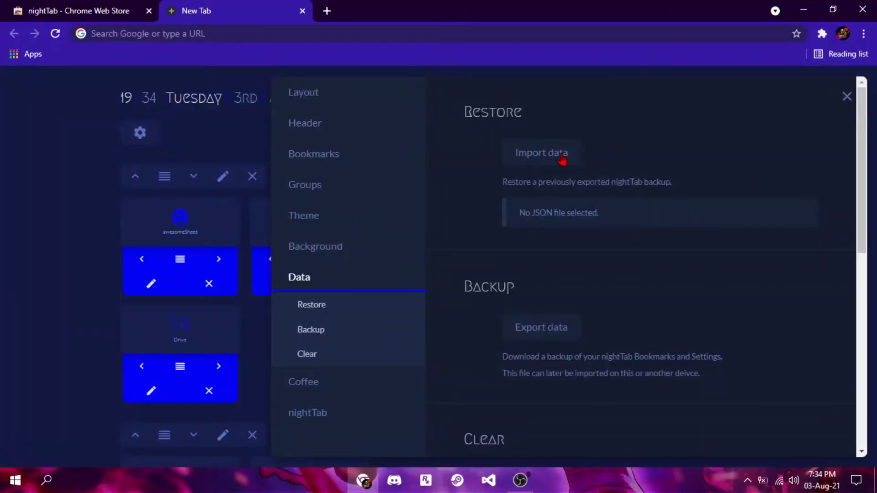
Step: Import Theme10.json from the desktop's nightTab - Chrome Themes folder and look over the restored page
{"action": "left_click", "coordinate": [546, 158]}
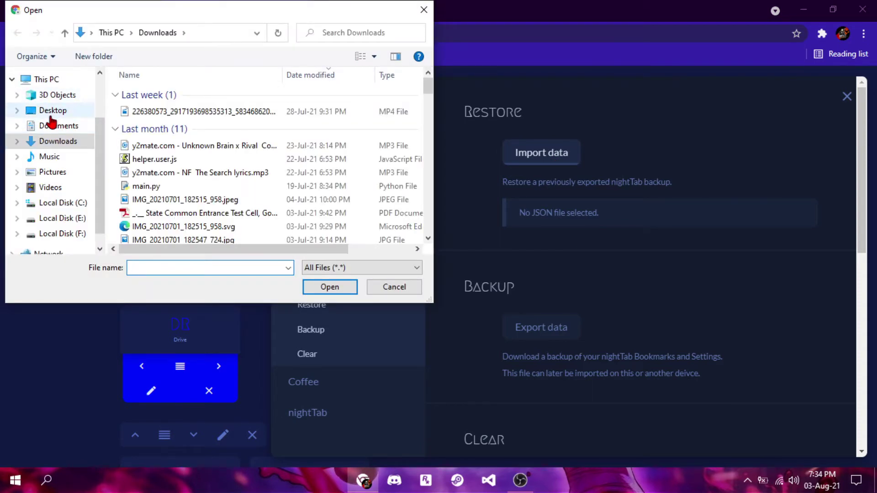
{"action": "left_click", "coordinate": [51, 114]}
{"action": "double_click", "coordinate": [176, 110]}
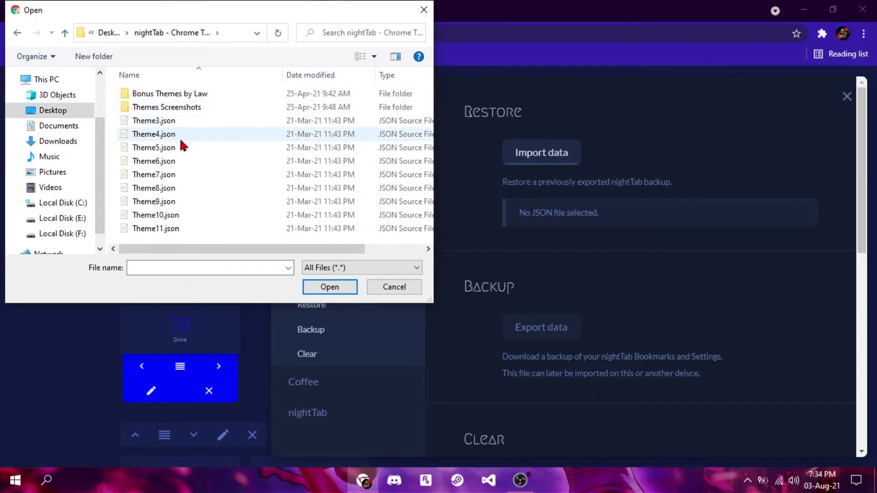
{"action": "left_click", "coordinate": [368, 249]}
{"action": "left_click_drag", "start_coordinate": [365, 250], "coordinate": [234, 240]}
{"action": "left_click", "coordinate": [180, 218]}
{"action": "left_click", "coordinate": [320, 286]}
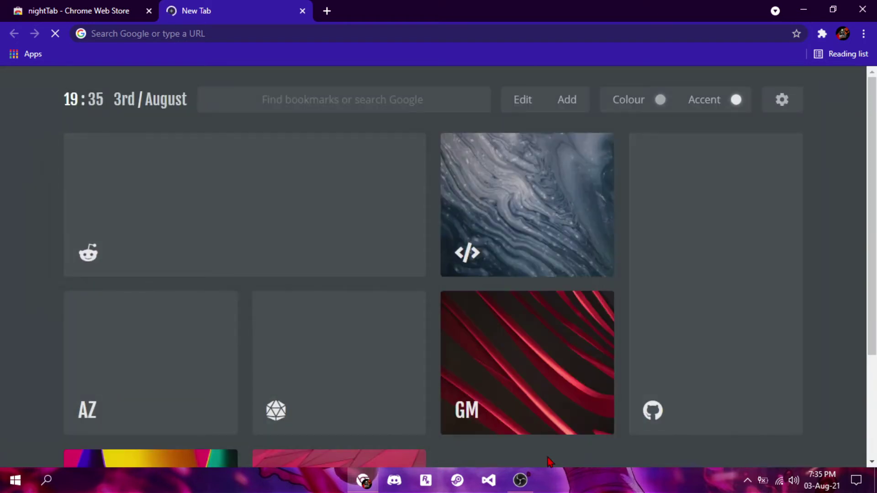
{"action": "scroll", "coordinate": [467, 338], "scroll_direction": "down", "scroll_amount": 3}
{"action": "scroll", "coordinate": [467, 338], "scroll_direction": "up", "scroll_amount": 3}
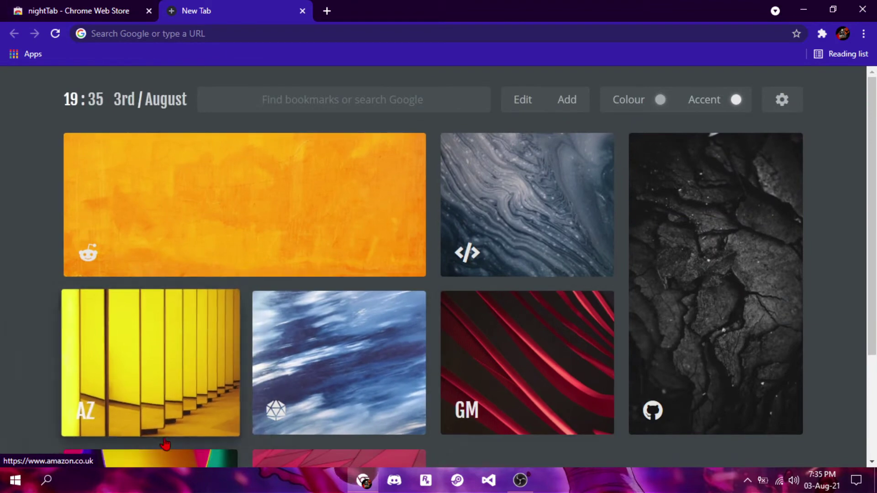
Step: Import Theme11.json as the nightTab data and close the Chrome Web Store tab
{"action": "left_click", "coordinate": [782, 99]}
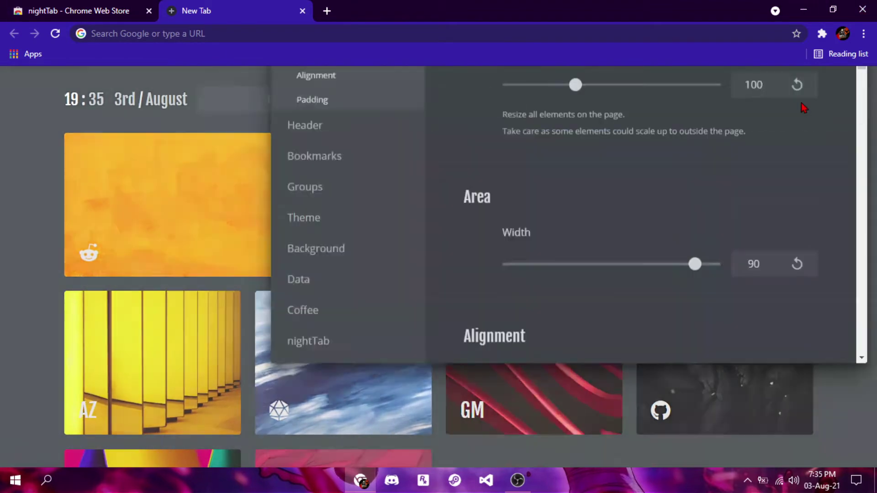
{"action": "left_click", "coordinate": [299, 378]}
{"action": "left_click", "coordinate": [571, 155]}
{"action": "left_click", "coordinate": [157, 229]}
{"action": "left_click", "coordinate": [328, 289]}
{"action": "left_click", "coordinate": [149, 11]}
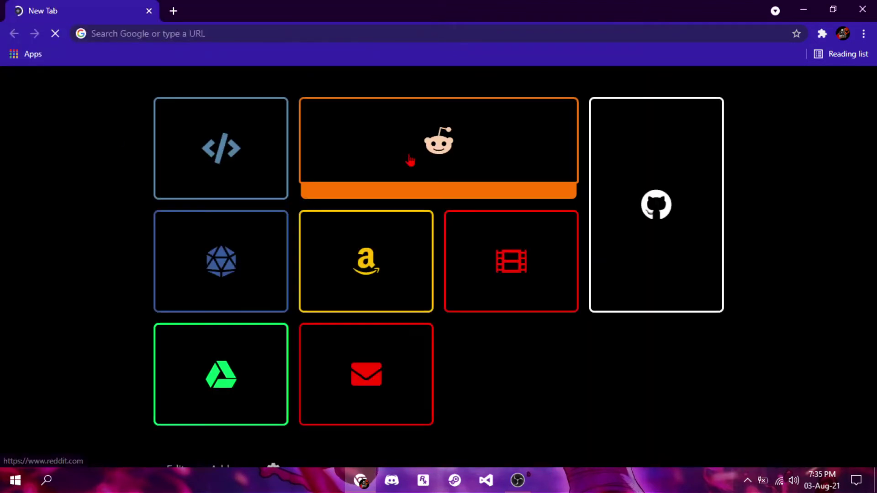
Step: Reduce the overall layout size of the imported theme and close the settings
{"action": "scroll", "coordinate": [597, 401], "scroll_direction": "down", "scroll_amount": 1}
{"action": "scroll", "coordinate": [646, 399], "scroll_direction": "up", "scroll_amount": 1}
{"action": "scroll", "coordinate": [305, 413], "scroll_direction": "down", "scroll_amount": 1}
{"action": "left_click", "coordinate": [272, 425]}
{"action": "left_click_drag", "start_coordinate": [578, 178], "coordinate": [549, 178]}
{"action": "left_click", "coordinate": [222, 375]}
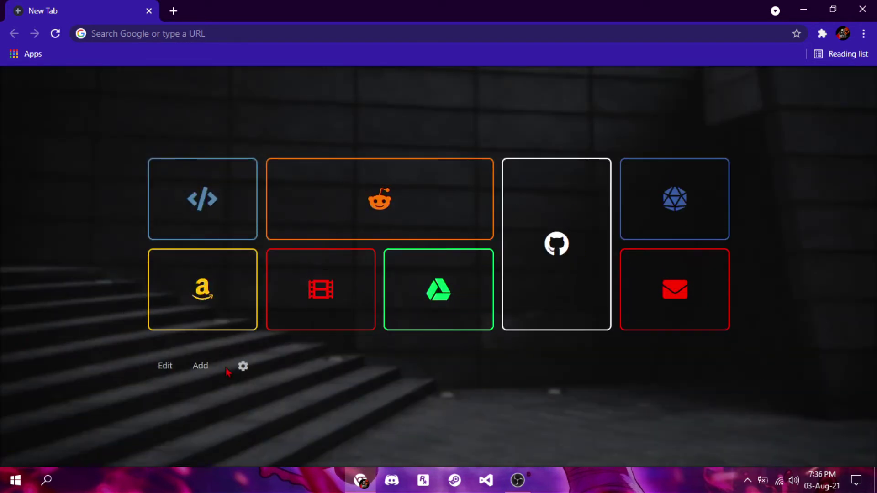
Step: Start a new bookmark in the existing Cool stuff group and set its visual element to the YouTube icon
{"action": "left_click", "coordinate": [198, 368]}
{"action": "left_click", "coordinate": [222, 416]}
{"action": "scroll", "coordinate": [231, 227], "scroll_direction": "down", "scroll_amount": 8}
{"action": "scroll", "coordinate": [363, 277], "scroll_direction": "up", "scroll_amount": 3}
{"action": "scroll", "coordinate": [358, 255], "scroll_direction": "down", "scroll_amount": 2}
{"action": "scroll", "coordinate": [324, 177], "scroll_direction": "up", "scroll_amount": 7}
{"action": "scroll", "coordinate": [303, 231], "scroll_direction": "down", "scroll_amount": 4}
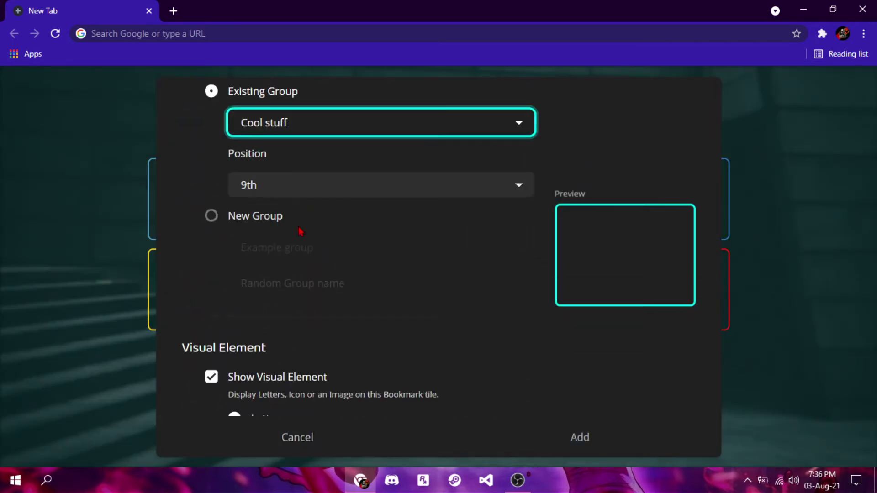
{"action": "scroll", "coordinate": [309, 258], "scroll_direction": "down", "scroll_amount": 2}
{"action": "left_click", "coordinate": [233, 224]}
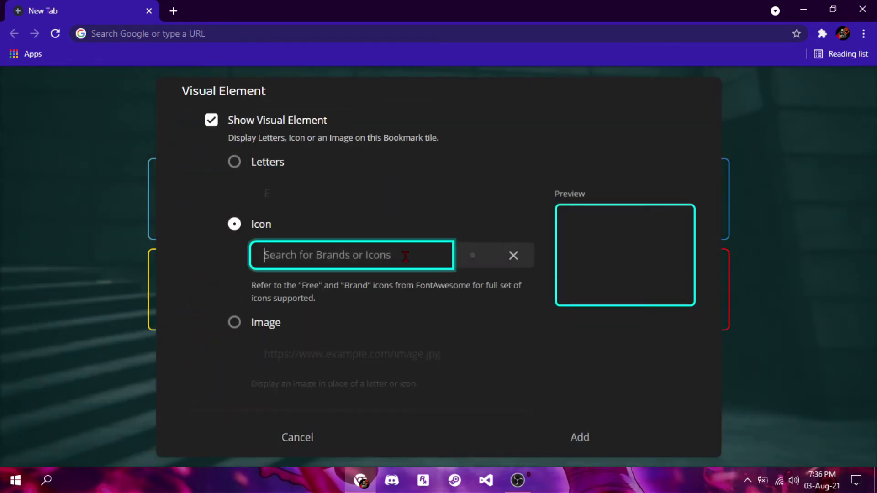
{"action": "type", "text": "youtub"}
{"action": "left_click", "coordinate": [220, 306]}
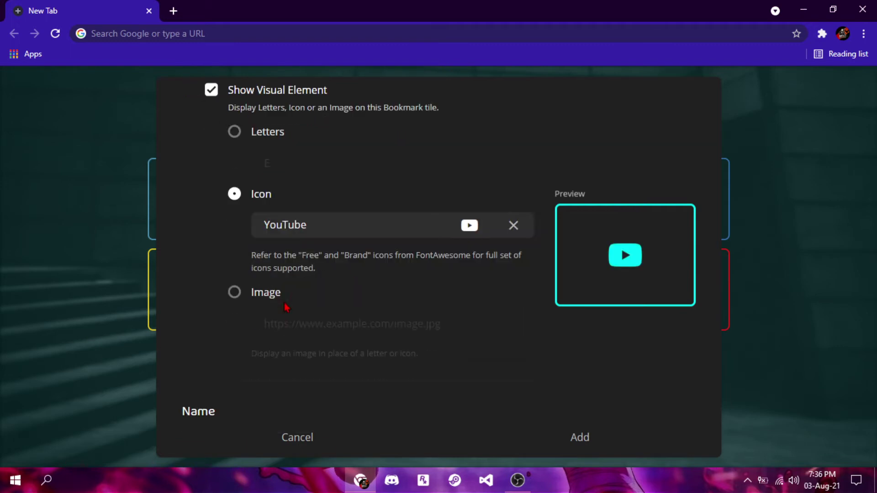
{"action": "scroll", "coordinate": [279, 229], "scroll_direction": "up", "scroll_amount": 2}
{"action": "scroll", "coordinate": [311, 265], "scroll_direction": "down", "scroll_amount": 3}
{"action": "scroll", "coordinate": [321, 275], "scroll_direction": "down", "scroll_amount": 3}
{"action": "left_click", "coordinate": [311, 263]}
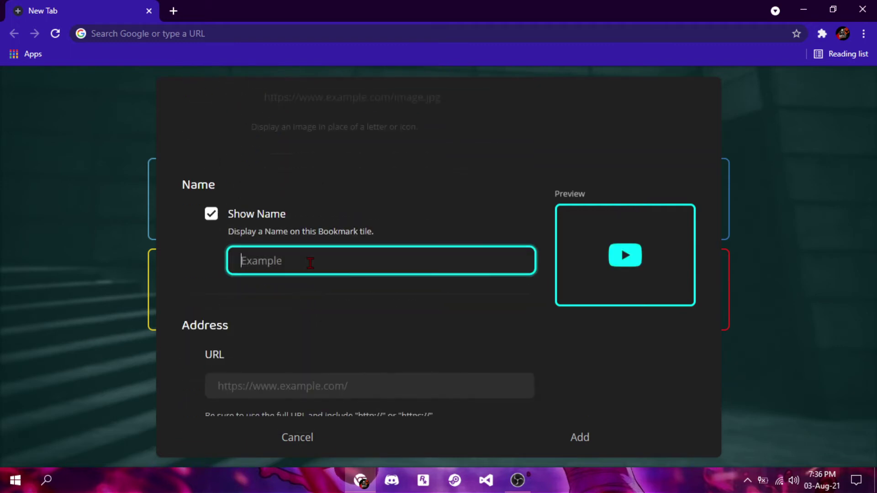
{"action": "type", "text": "YouTube"}
{"action": "scroll", "coordinate": [310, 260], "scroll_direction": "down", "scroll_amount": 3}
{"action": "left_click", "coordinate": [314, 255]}
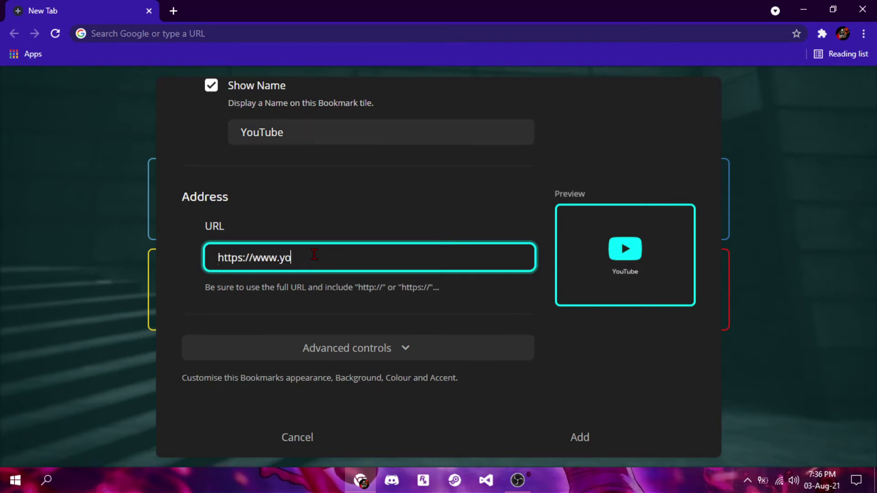
{"action": "scroll", "coordinate": [429, 325], "scroll_direction": "down", "scroll_amount": 1}
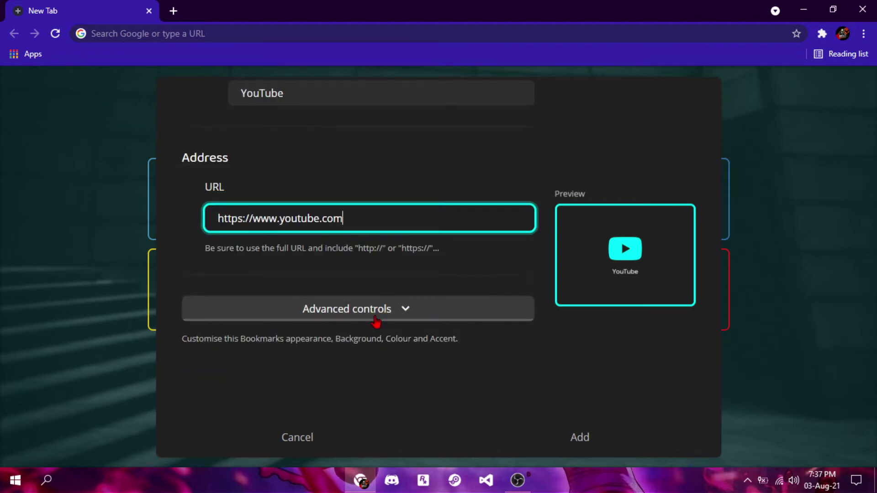
{"action": "left_click", "coordinate": [588, 441]}
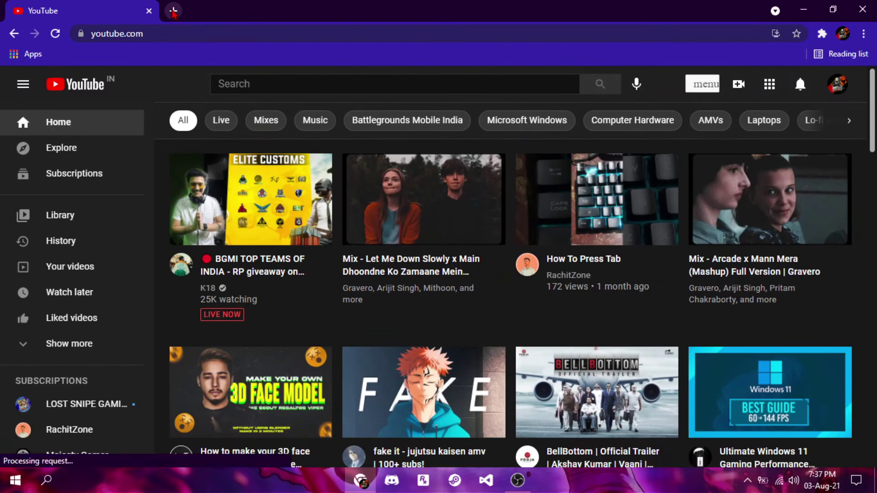
Step: Close the YouTube tab and download the Paranoid Android themes for Chrome archive from its DeviantArt page
{"action": "left_click", "coordinate": [173, 11]}
{"action": "left_click", "coordinate": [149, 11]}
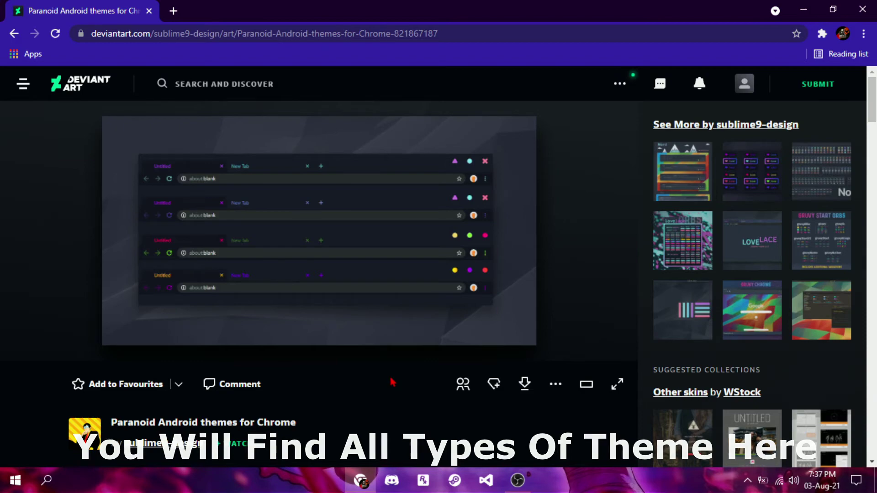
{"action": "scroll", "coordinate": [595, 401], "scroll_direction": "down", "scroll_amount": 1}
{"action": "scroll", "coordinate": [595, 401], "scroll_direction": "down", "scroll_amount": 2}
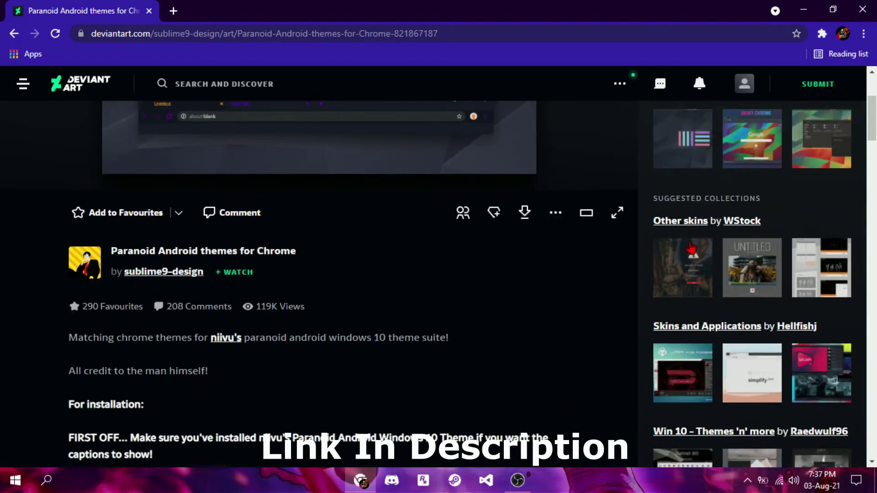
{"action": "scroll", "coordinate": [683, 237], "scroll_direction": "down", "scroll_amount": 9}
{"action": "scroll", "coordinate": [393, 303], "scroll_direction": "up", "scroll_amount": 12}
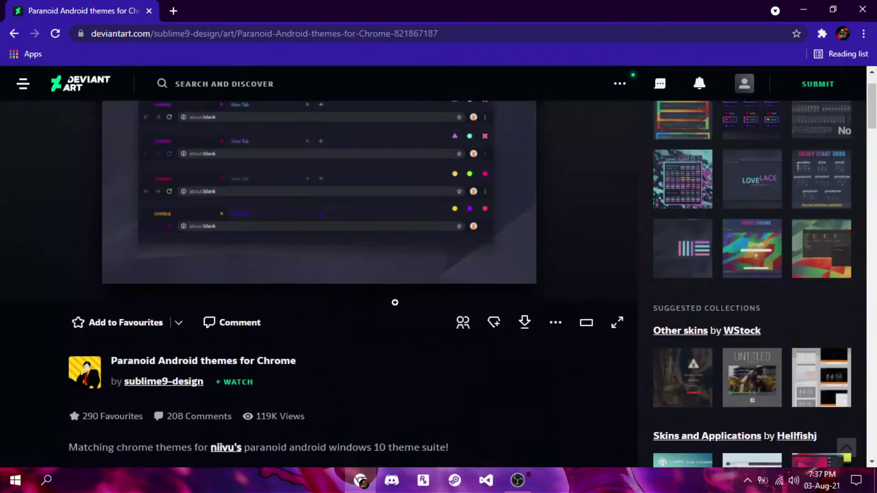
{"action": "left_click", "coordinate": [527, 392]}
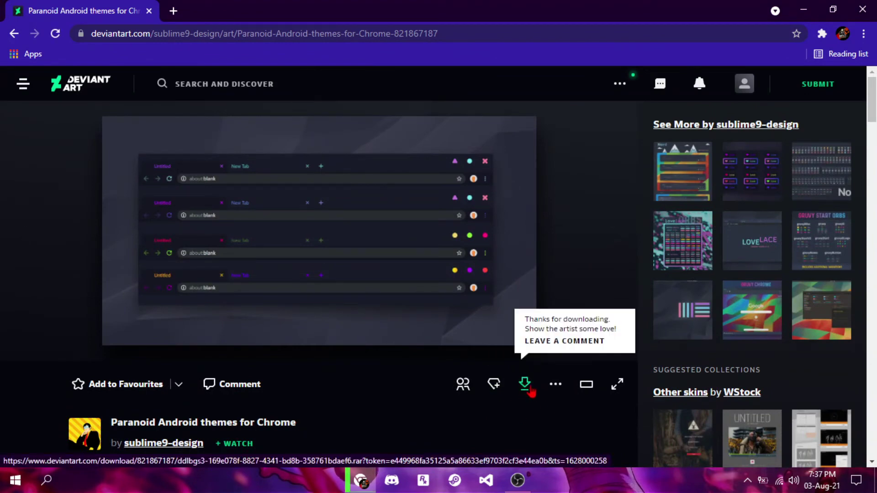
Step: Show the downloaded Paranoid Android .rar archive in its folder and extract it there into its own folder
{"action": "left_click", "coordinate": [136, 450]}
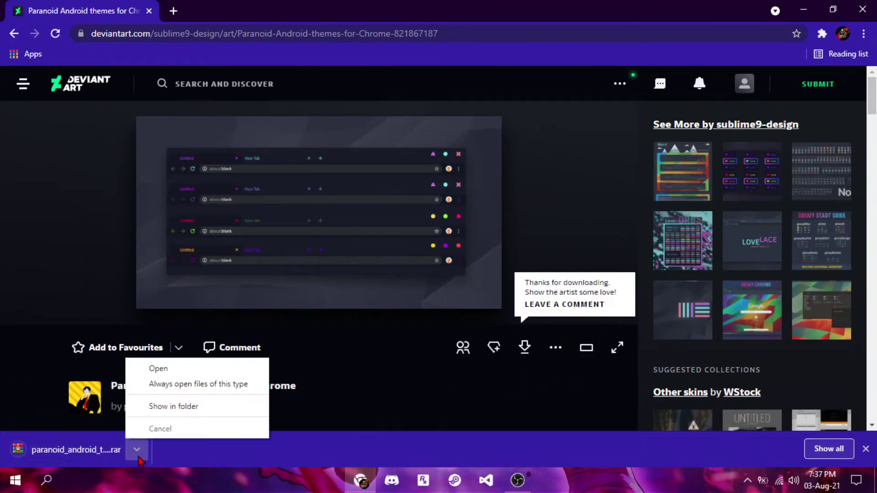
{"action": "left_click", "coordinate": [187, 408]}
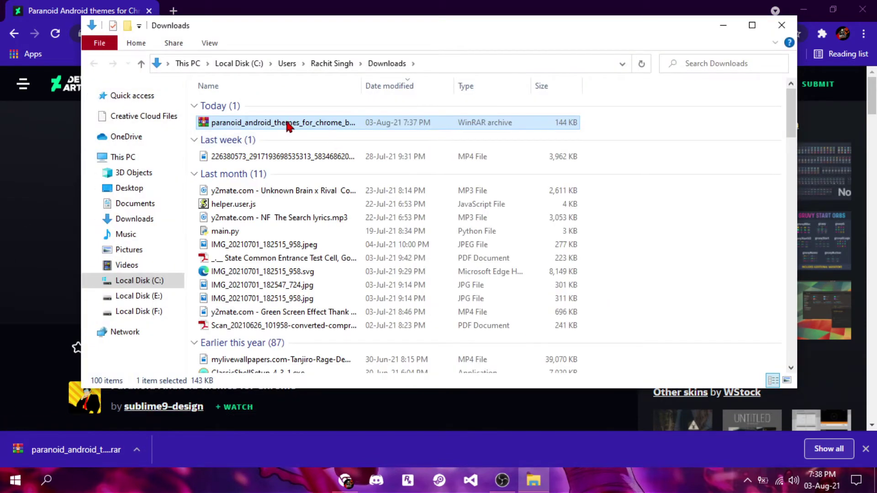
{"action": "right_click", "coordinate": [289, 127]}
{"action": "left_click", "coordinate": [360, 199]}
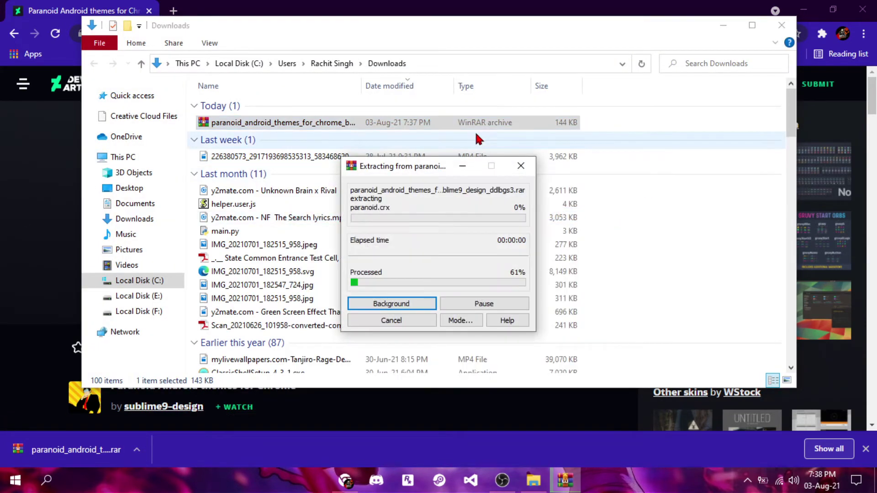
Step: Look through the extracted Paranoid, Paranoid-lace and Paranoid-nebula folders for their .crx files and close the file window
{"action": "double_click", "coordinate": [337, 137]}
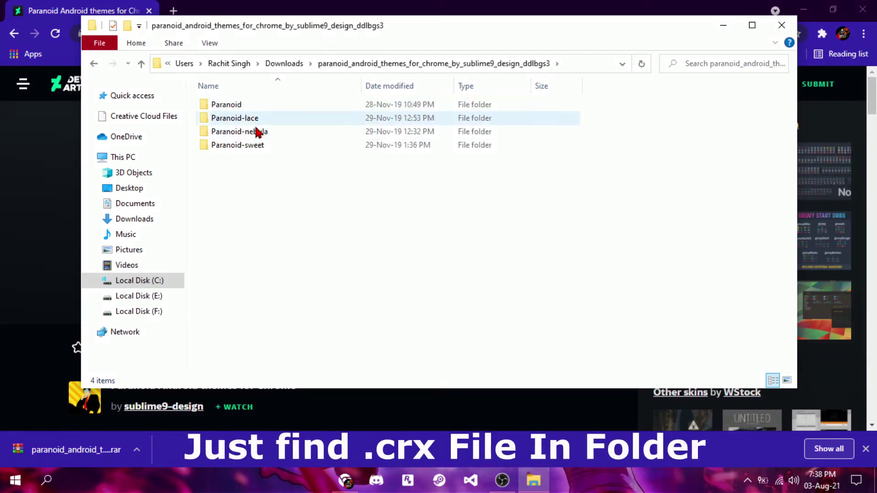
{"action": "double_click", "coordinate": [258, 106]}
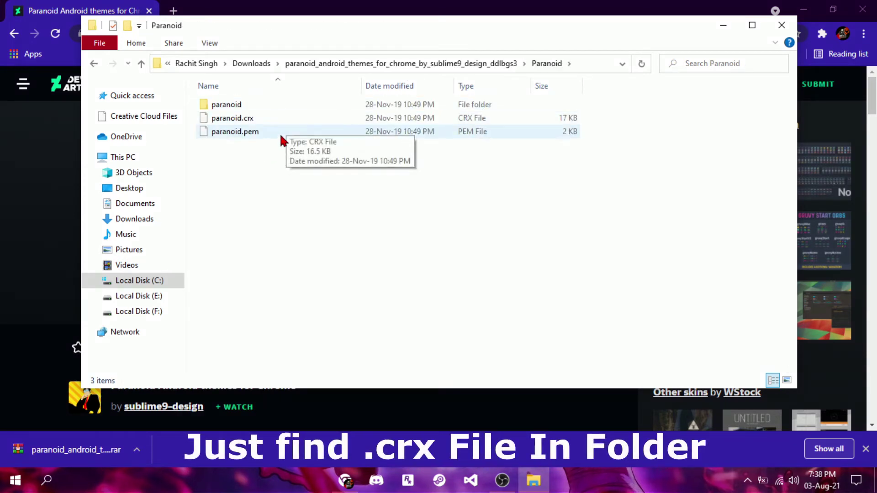
{"action": "double_click", "coordinate": [265, 119]}
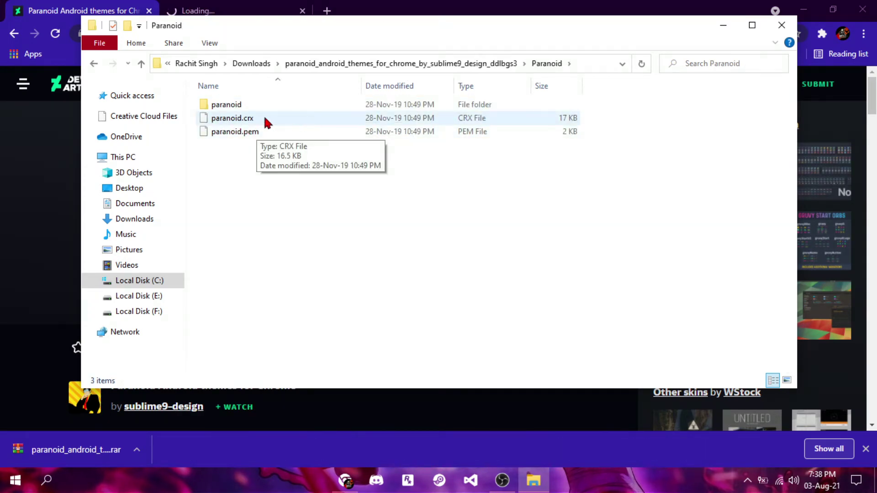
{"action": "left_click", "coordinate": [280, 119]}
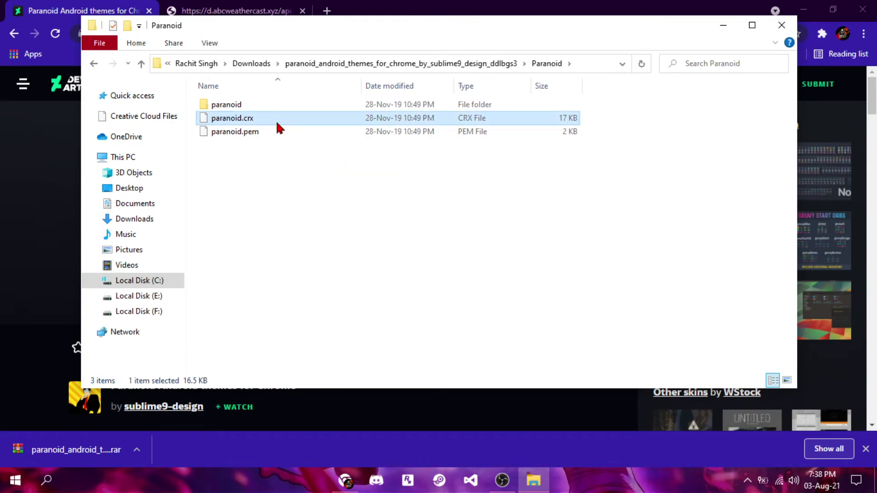
{"action": "left_click", "coordinate": [94, 64]}
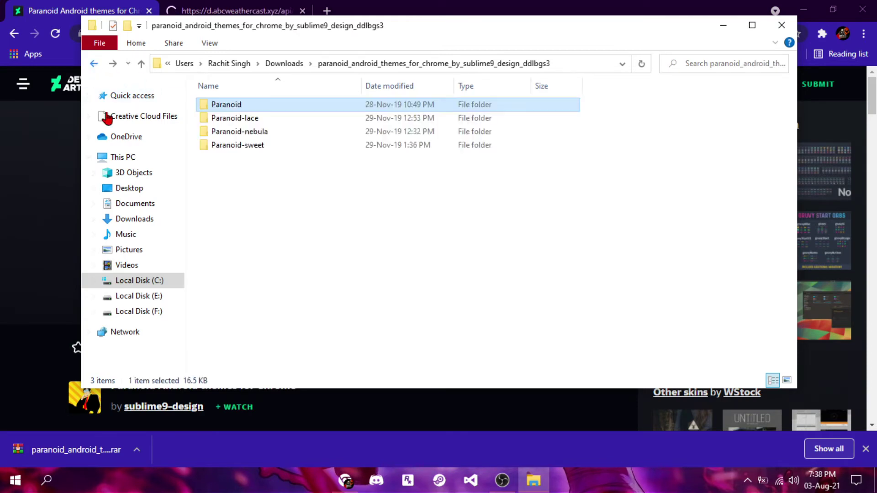
{"action": "double_click", "coordinate": [268, 118]}
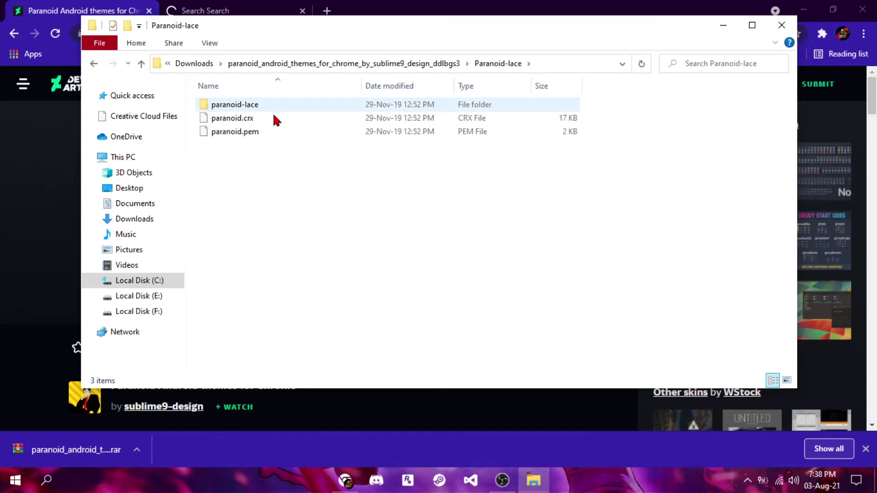
{"action": "left_click", "coordinate": [261, 118]}
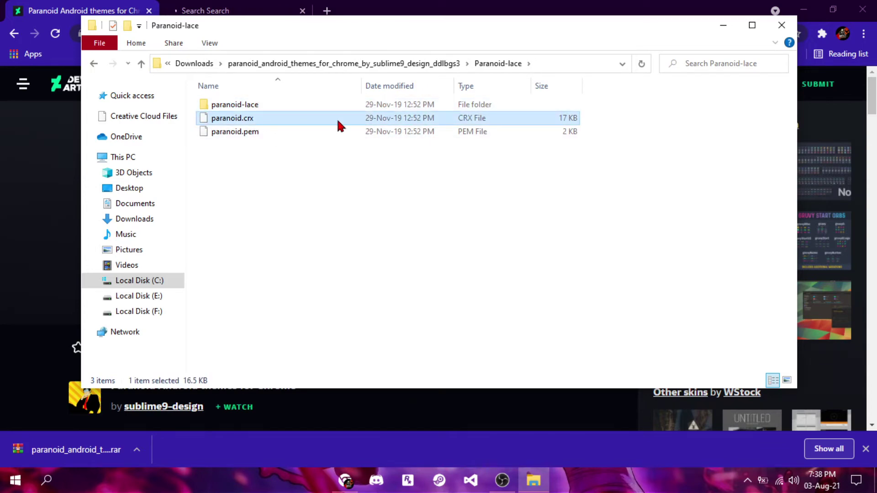
{"action": "left_click", "coordinate": [99, 72]}
{"action": "double_click", "coordinate": [262, 166]}
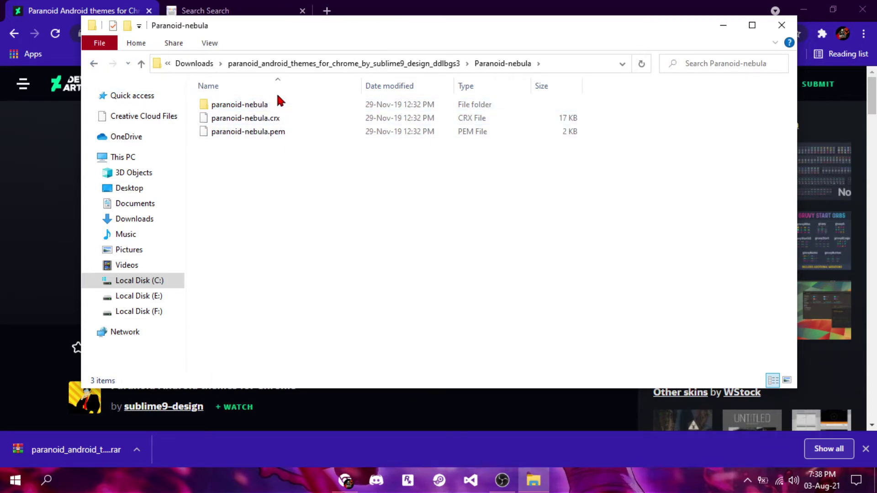
{"action": "left_click", "coordinate": [781, 26]}
Step: Open Chrome's extensions page through the browser settings, close the Settings tab and toggle Developer mode off and back on
{"action": "left_click", "coordinate": [174, 11]}
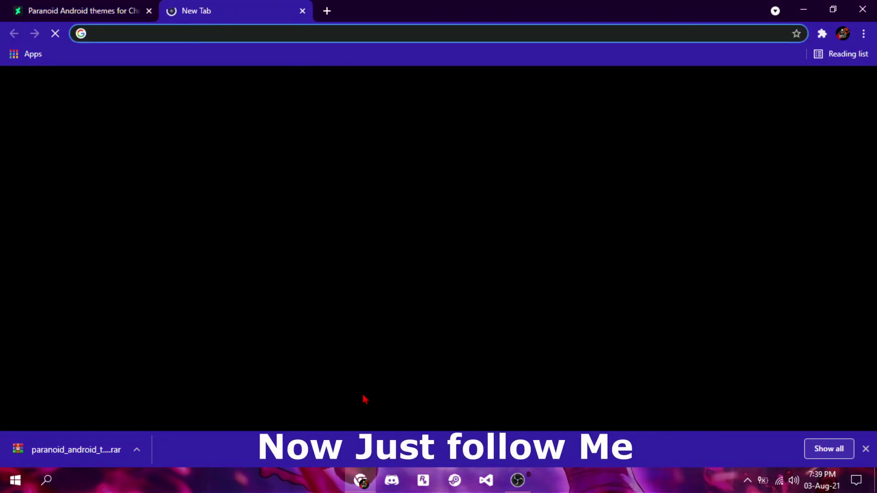
{"action": "left_click", "coordinate": [866, 450]}
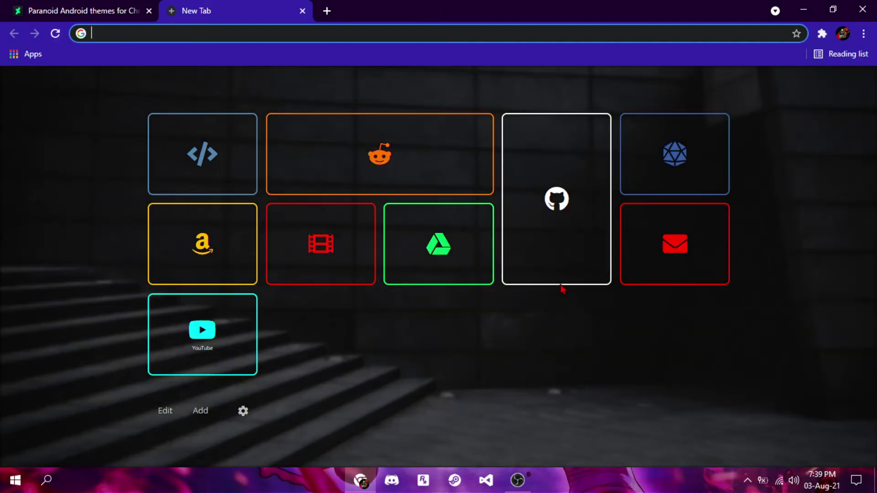
{"action": "left_click", "coordinate": [864, 33]}
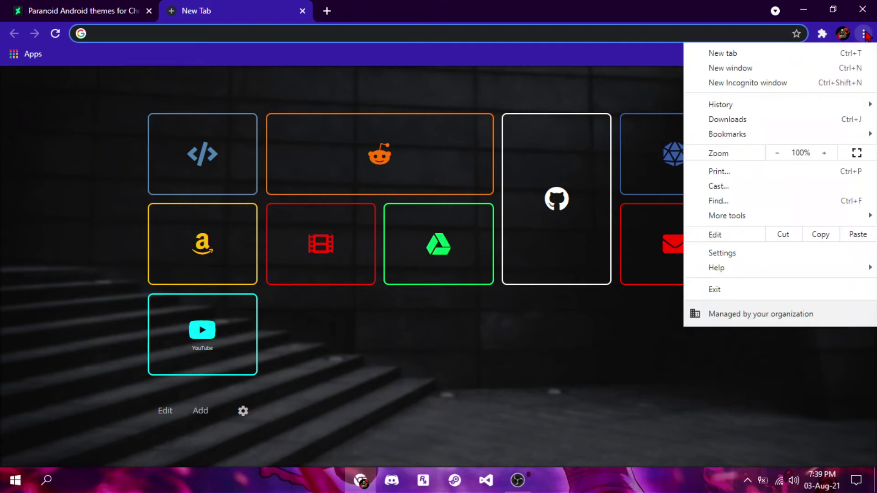
{"action": "left_click", "coordinate": [738, 256]}
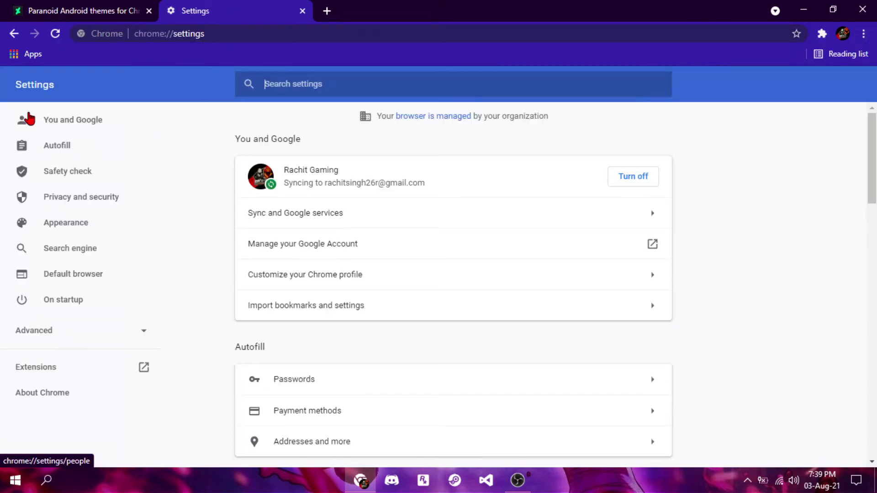
{"action": "scroll", "coordinate": [48, 381], "scroll_direction": "down", "scroll_amount": 2}
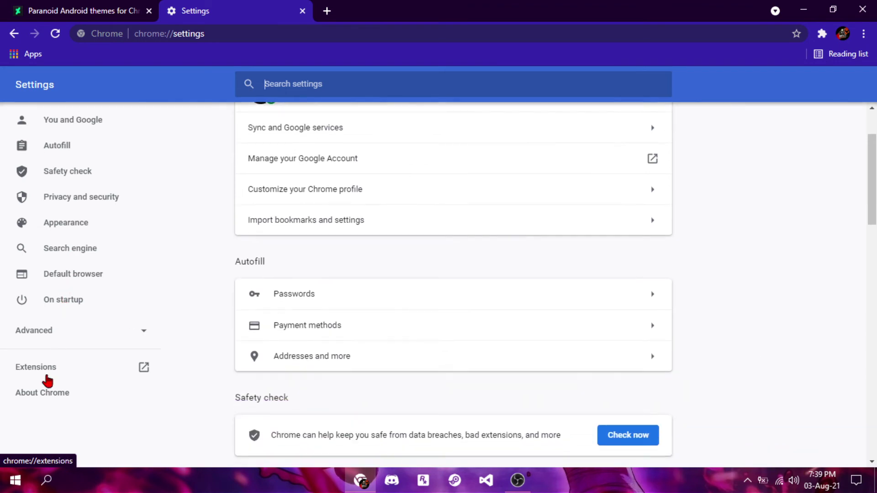
{"action": "left_click", "coordinate": [41, 372]}
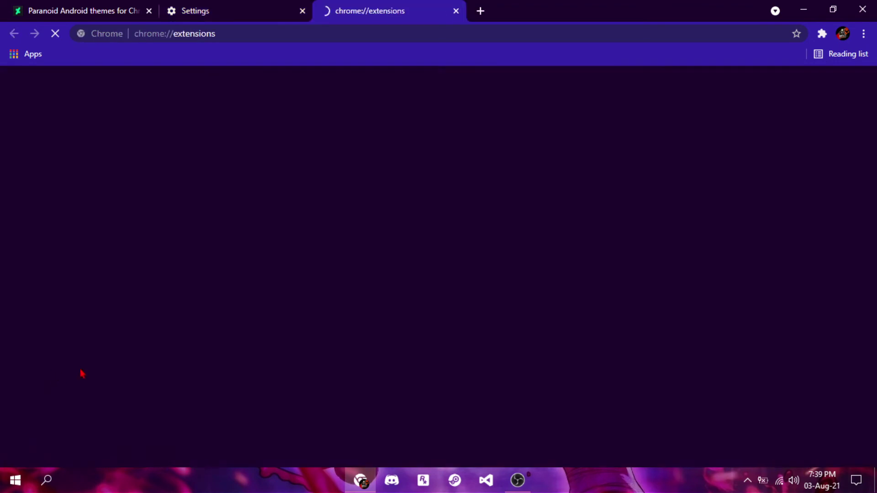
{"action": "middle_click", "coordinate": [208, 10]}
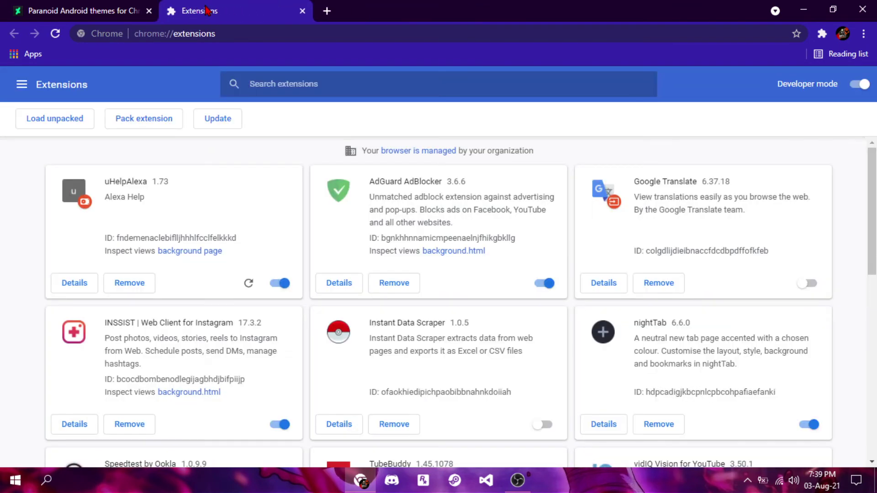
{"action": "left_click", "coordinate": [860, 84]}
{"action": "left_click", "coordinate": [859, 85]}
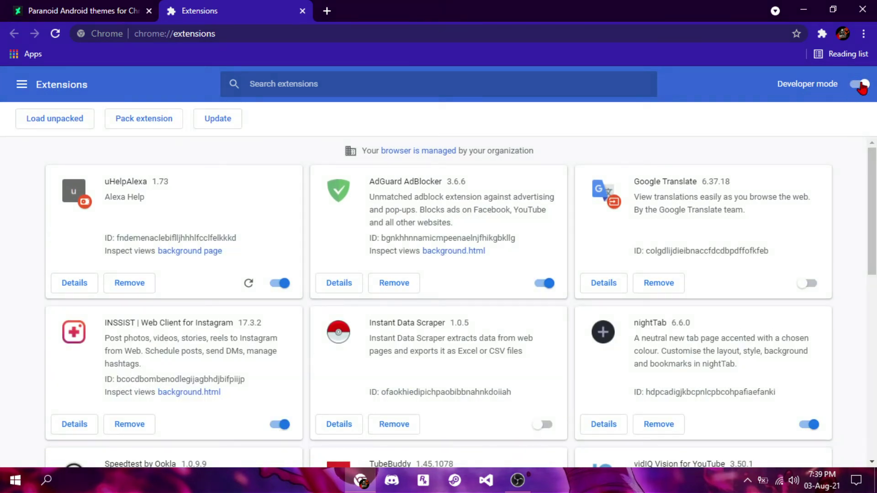
Step: Move the extracted Paranoid Android themes folder from Downloads to an empty spot on the desktop
{"action": "left_click", "coordinate": [799, 12]}
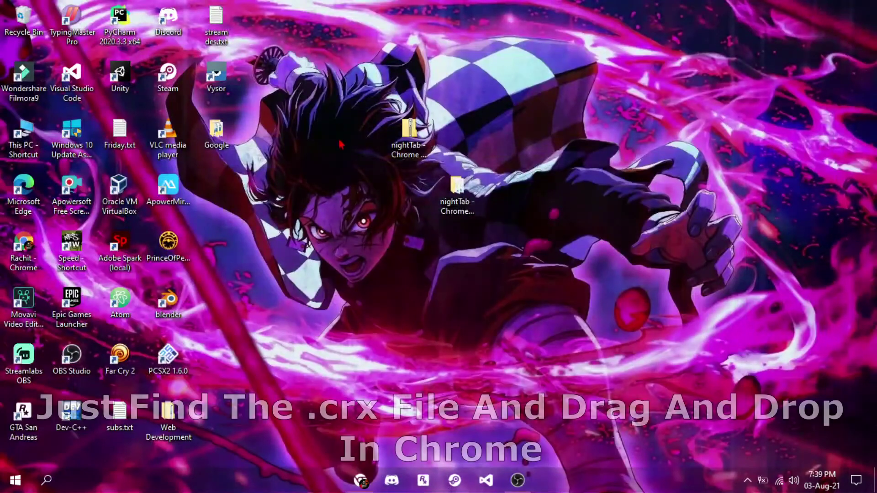
{"action": "double_click", "coordinate": [23, 137]}
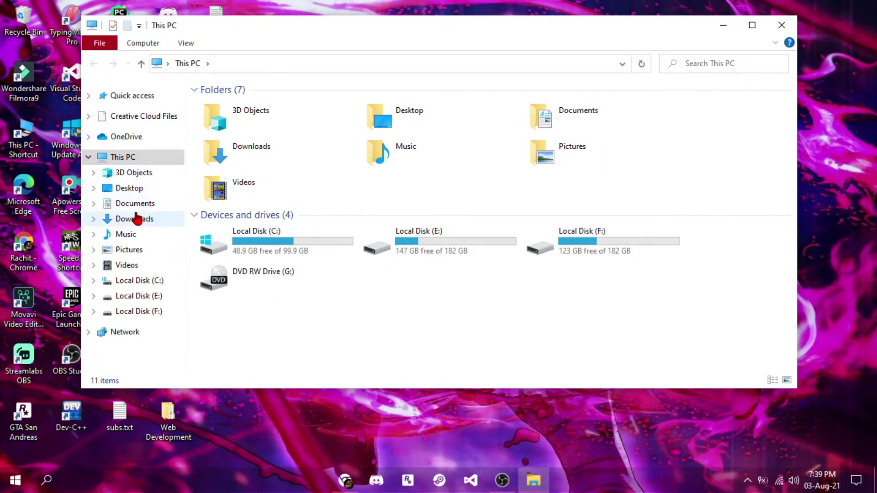
{"action": "left_click", "coordinate": [136, 219]}
{"action": "left_click_drag", "start_coordinate": [295, 153], "coordinate": [855, 142]}
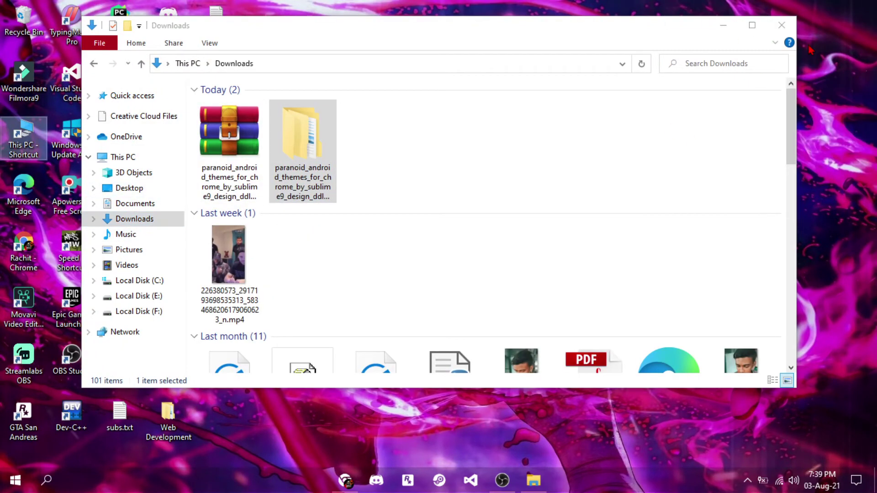
{"action": "left_click", "coordinate": [781, 25]}
{"action": "left_click_drag", "start_coordinate": [844, 78], "coordinate": [418, 251]}
Step: Open the Paranoid-sweet folder inside the extracted themes folder on the desktop and select paranoid.crx
{"action": "double_click", "coordinate": [417, 251]}
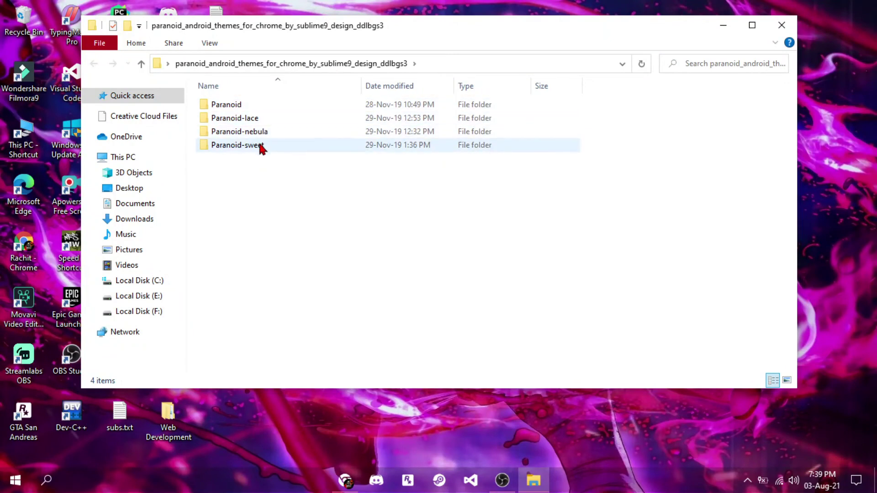
{"action": "double_click", "coordinate": [260, 145]}
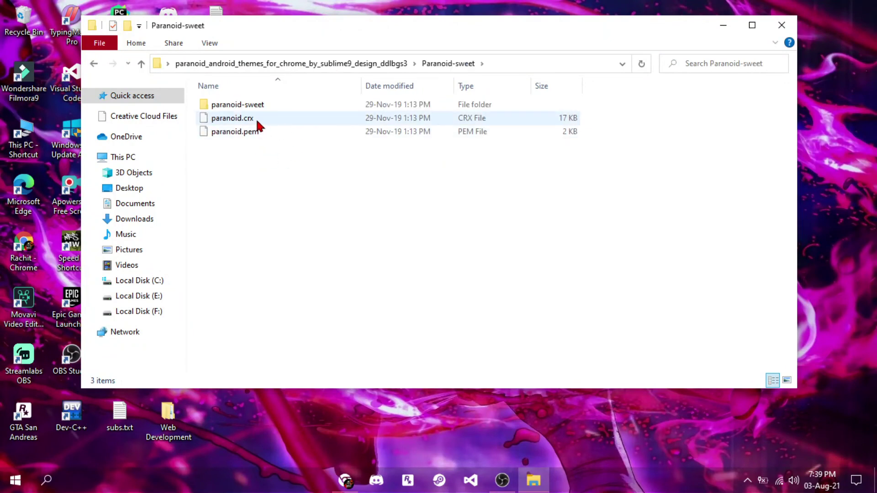
{"action": "left_click", "coordinate": [259, 126]}
{"action": "right_click", "coordinate": [256, 124]}
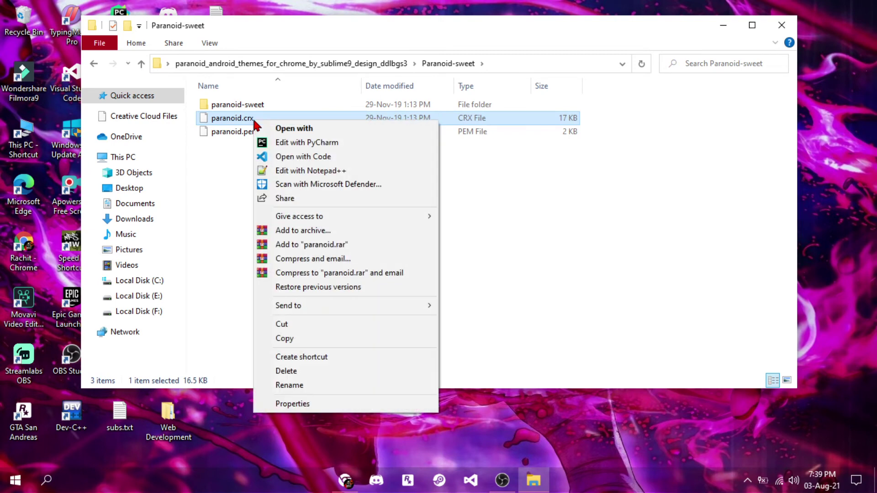
{"action": "left_click", "coordinate": [530, 194]}
{"action": "left_click", "coordinate": [530, 194]}
{"action": "left_click", "coordinate": [252, 120]}
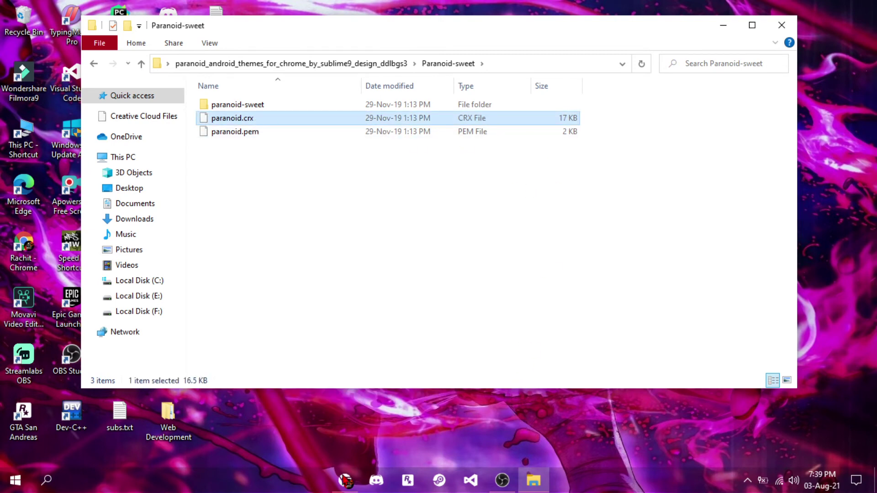
{"action": "double_click", "coordinate": [259, 122]}
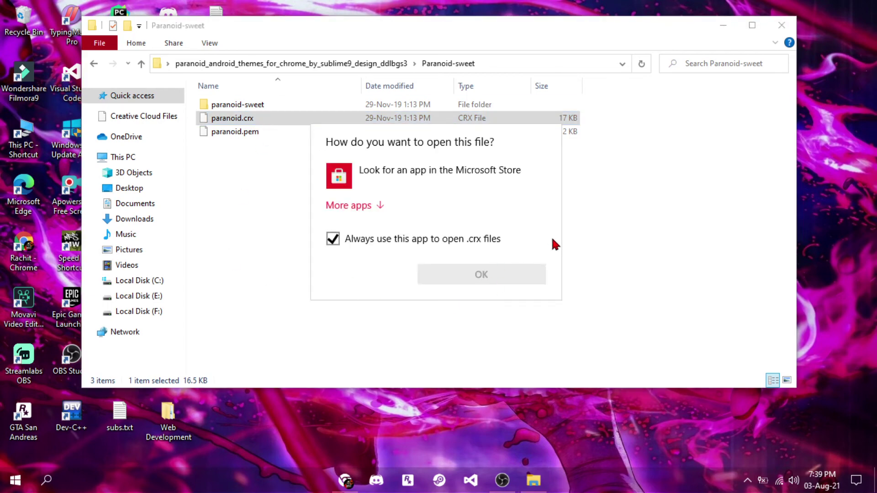
{"action": "key", "text": "Escape"}
Step: Install the Paranoid-sweet theme by dropping paranoid.crx onto Chrome's Extensions page and confirming its addition
{"action": "left_click_drag", "start_coordinate": [265, 120], "coordinate": [463, 252]}
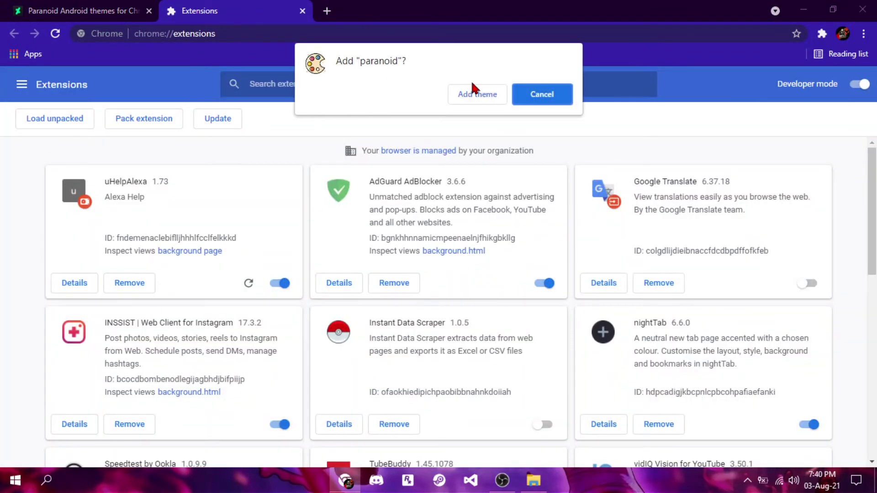
{"action": "left_click", "coordinate": [486, 96]}
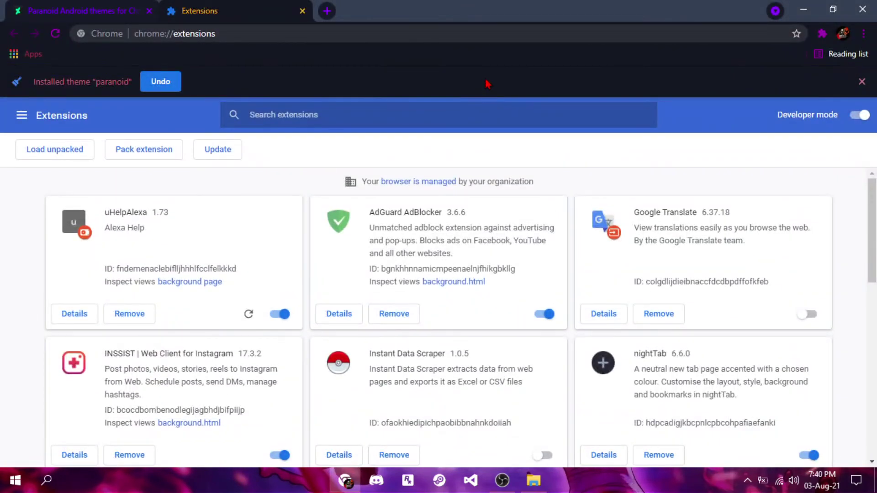
Step: Open a new tab and close the Paranoid Android download page and Extensions tabs
{"action": "left_click", "coordinate": [327, 11]}
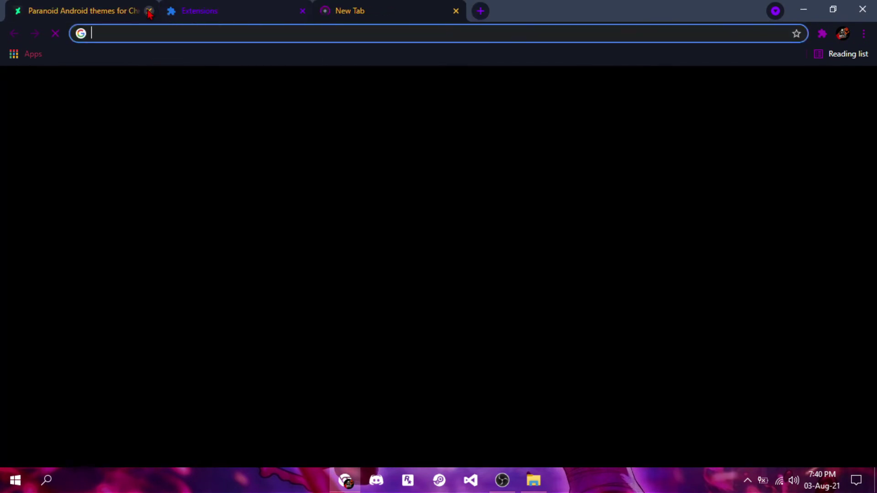
{"action": "left_click", "coordinate": [148, 11]}
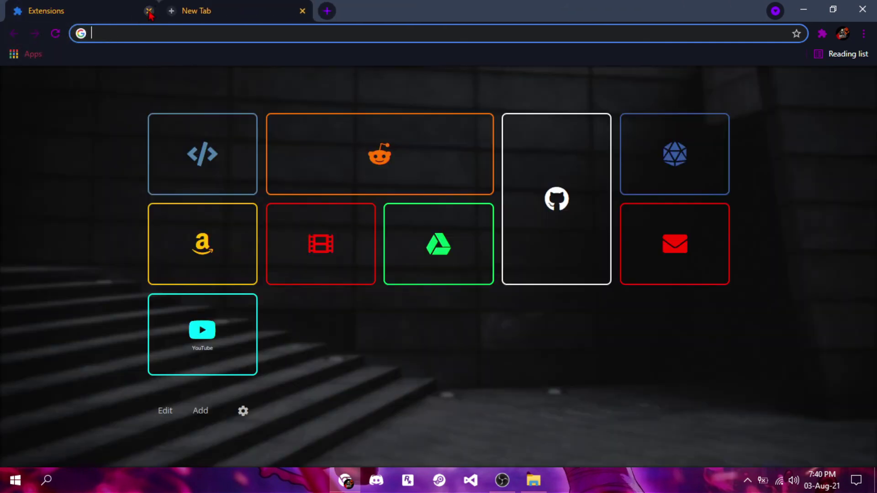
{"action": "left_click", "coordinate": [148, 11]}
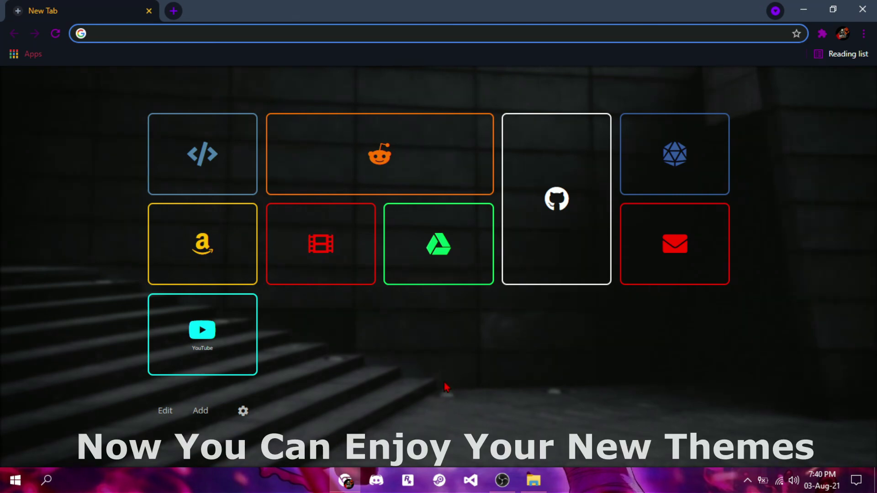
Step: Turn on automatic hiding of the Windows taskbar in desktop mode and return to the Chrome new tab page
{"action": "right_click", "coordinate": [580, 484]}
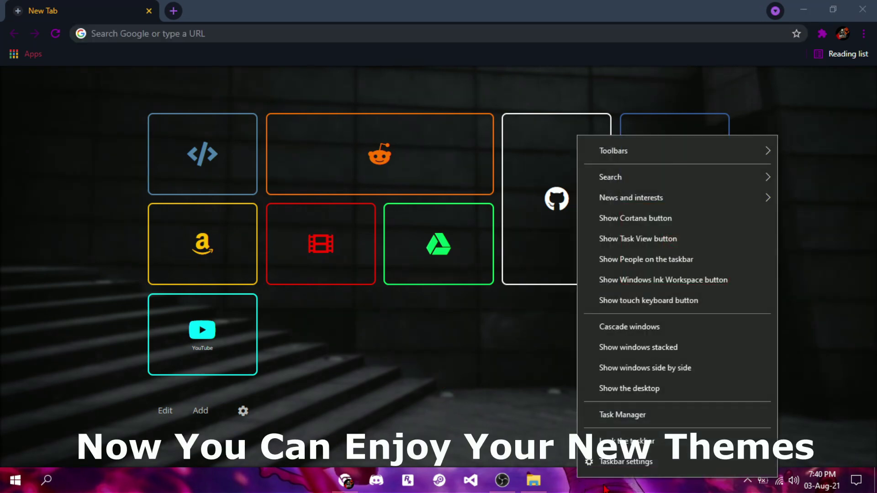
{"action": "left_click", "coordinate": [645, 467]}
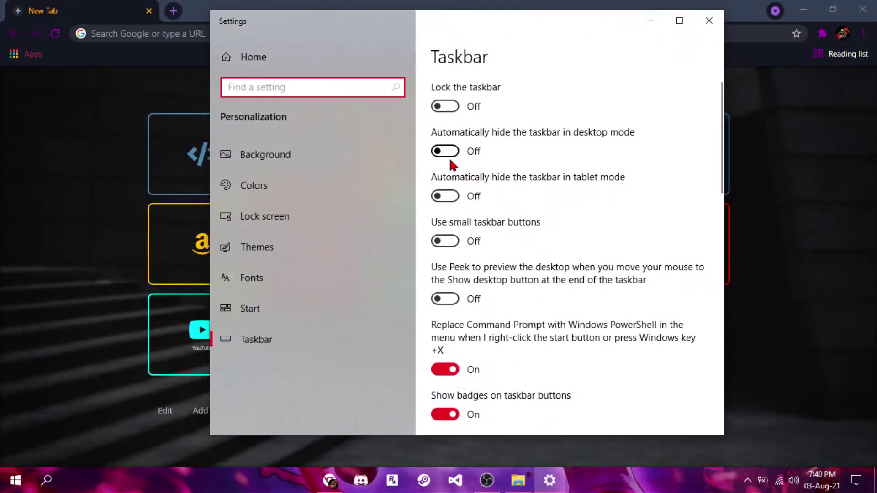
{"action": "left_click", "coordinate": [445, 155]}
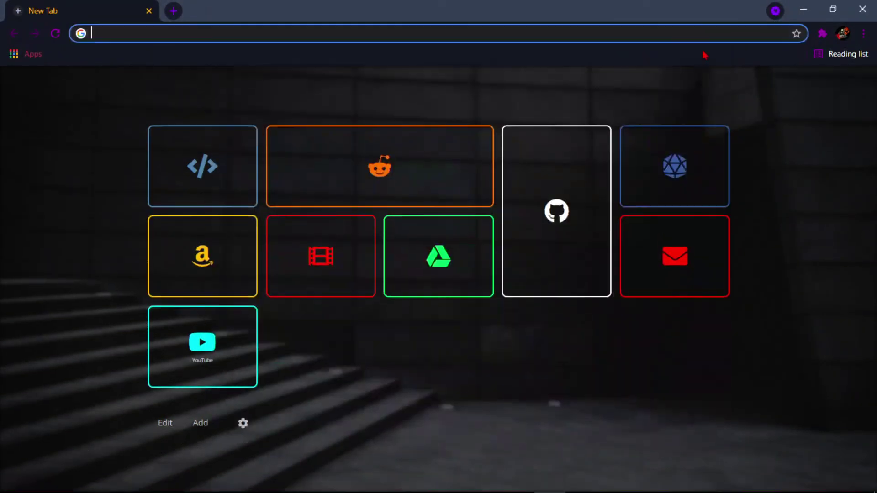